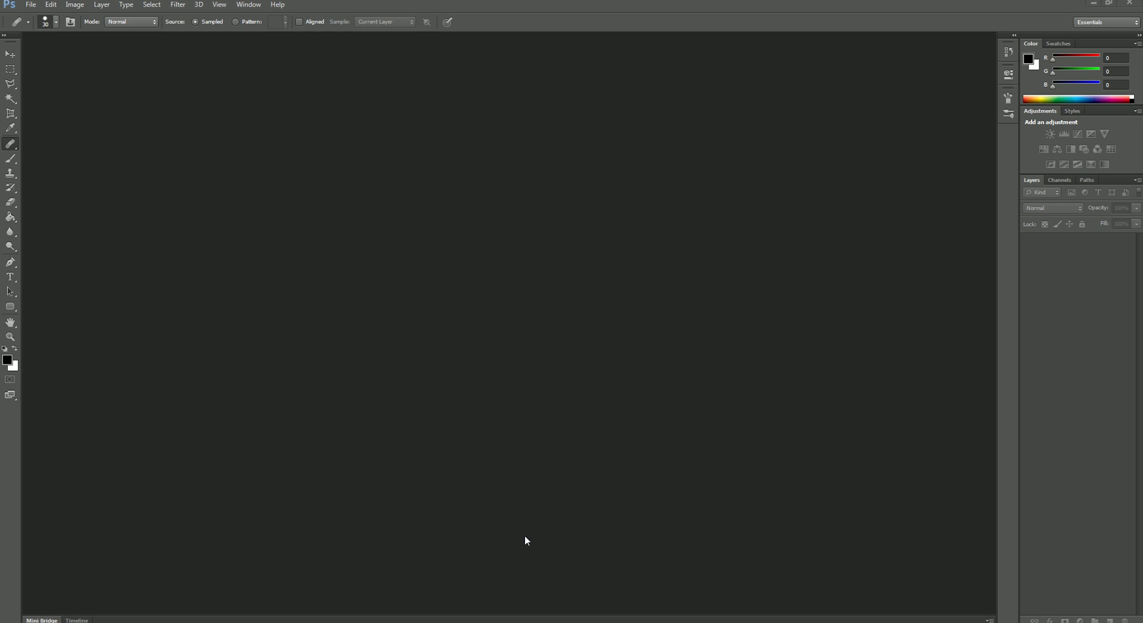
- Create Untitled-1 through File > New: 256 × 256 pixels, white background
click(30, 5)
click(42, 16)
drag(377, 146, 444, 133)
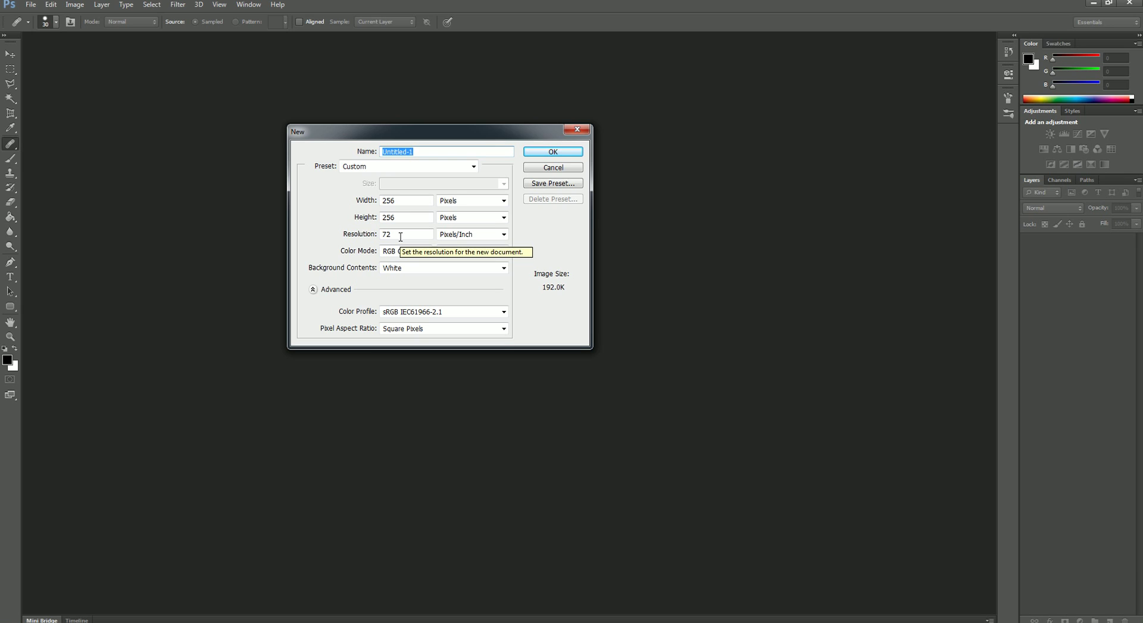
click(395, 201)
click(385, 217)
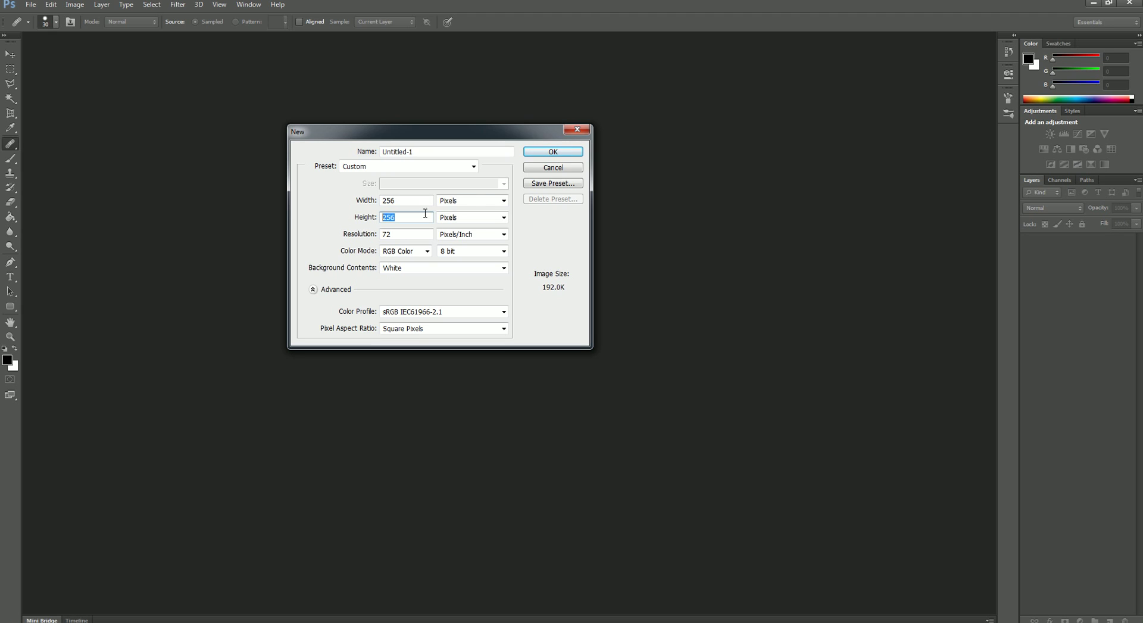
click(541, 152)
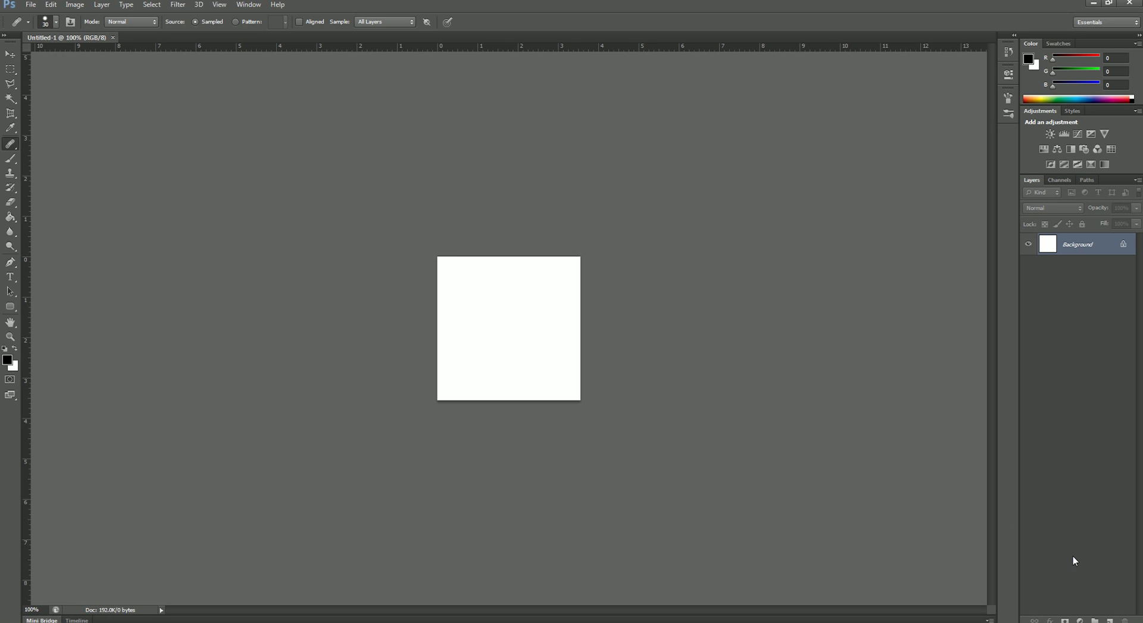
- Add an empty Layer 1 above the Background and zoom the view to 200%
click(1107, 620)
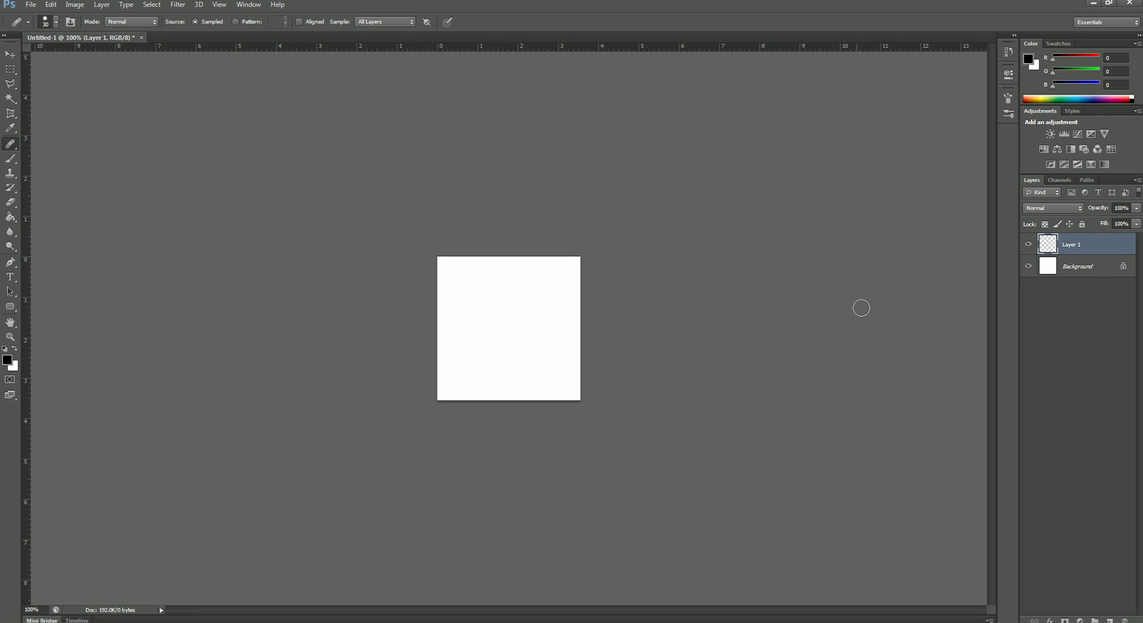
key(ctrl+plus)
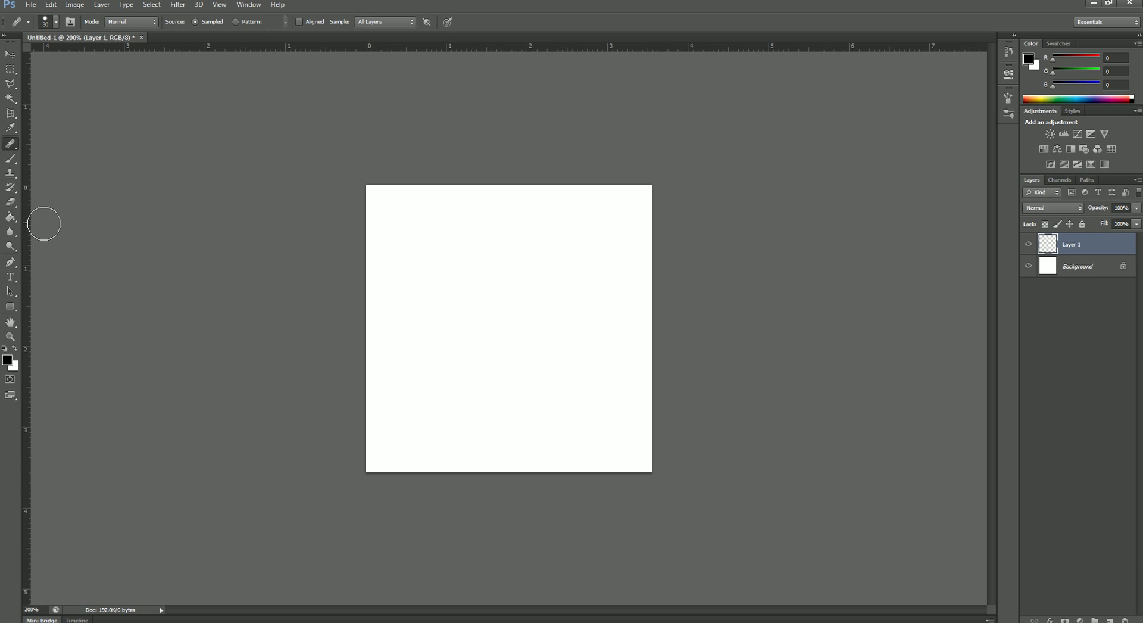
- Select the Gradient tool and set its style to Diamond
right_click(11, 218)
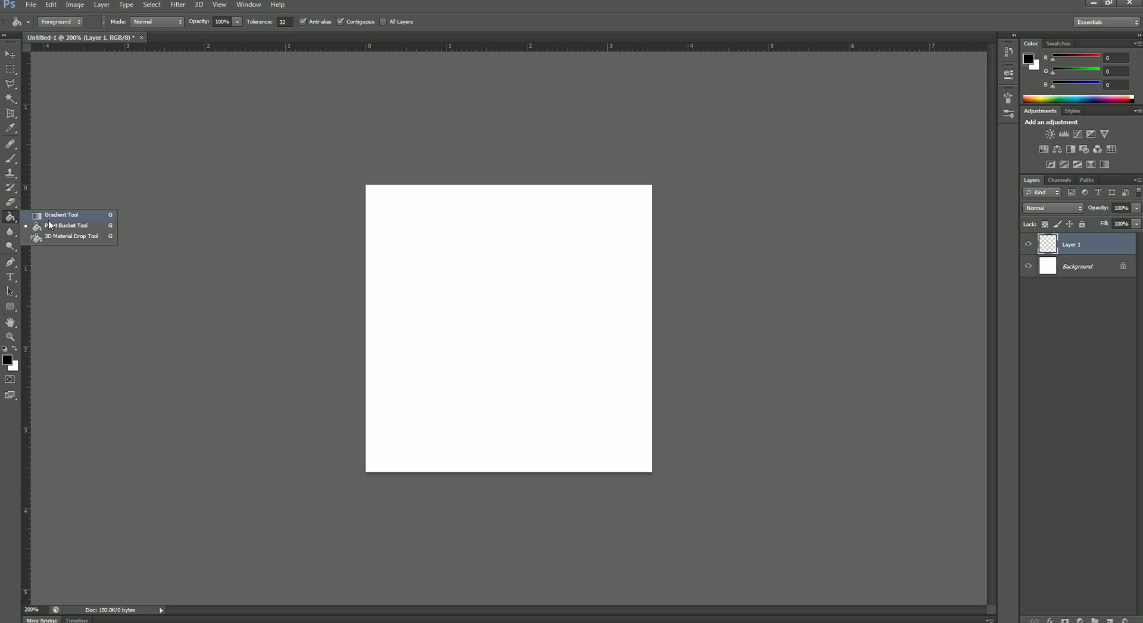
click(48, 215)
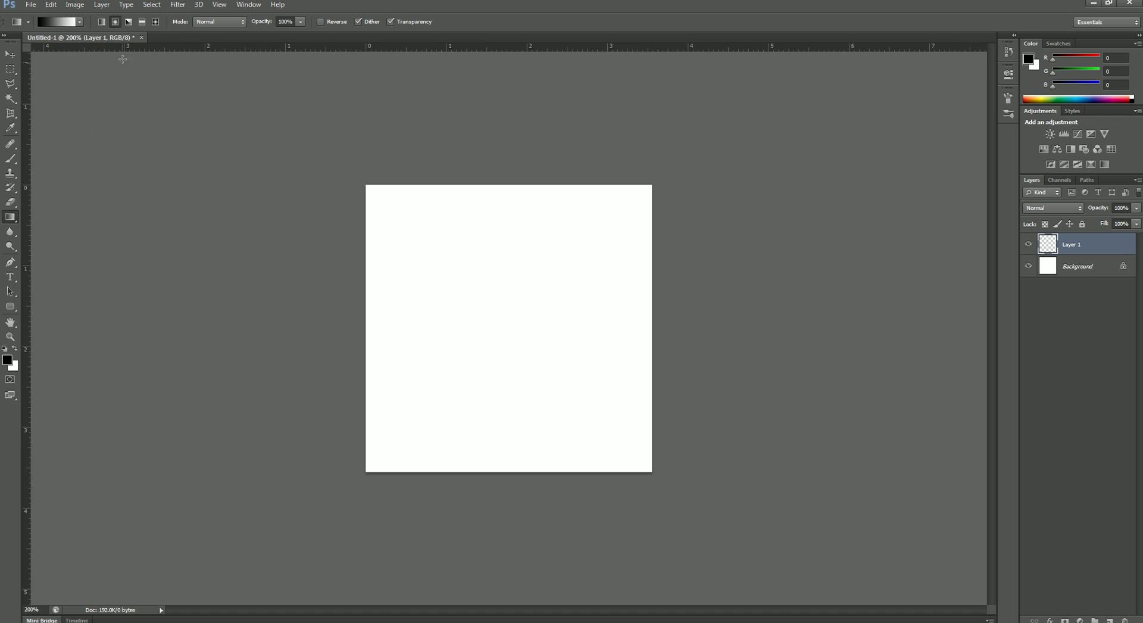
click(155, 23)
- Drag a vertical and a horizontal guide from the rulers to cross at the canvas centre
click(10, 54)
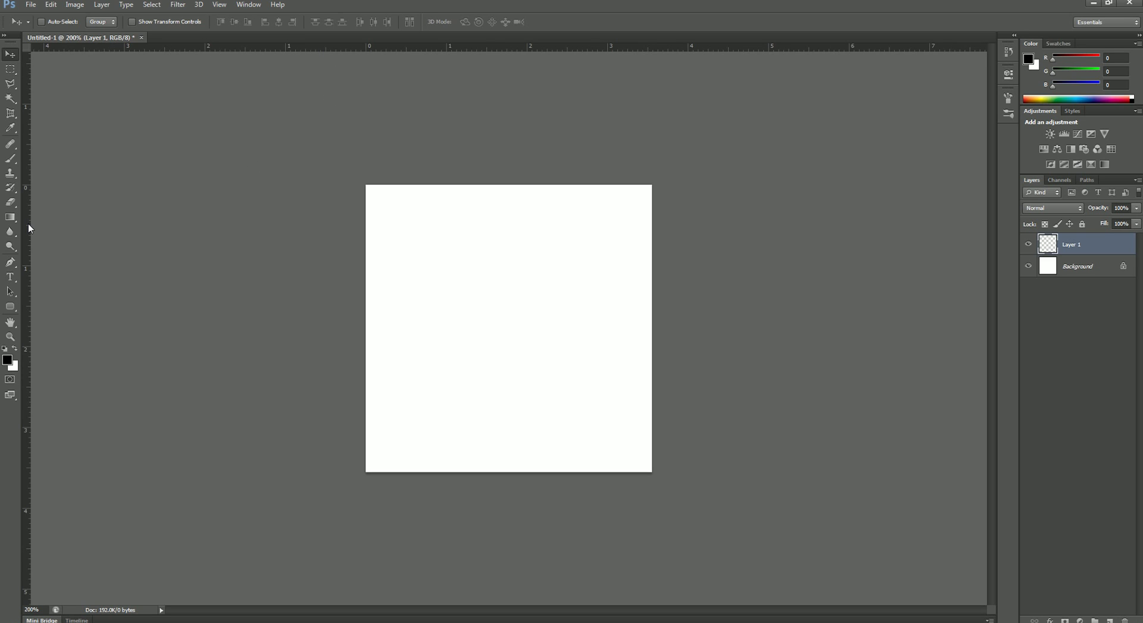
drag(27, 225, 508, 280)
drag(473, 48, 464, 327)
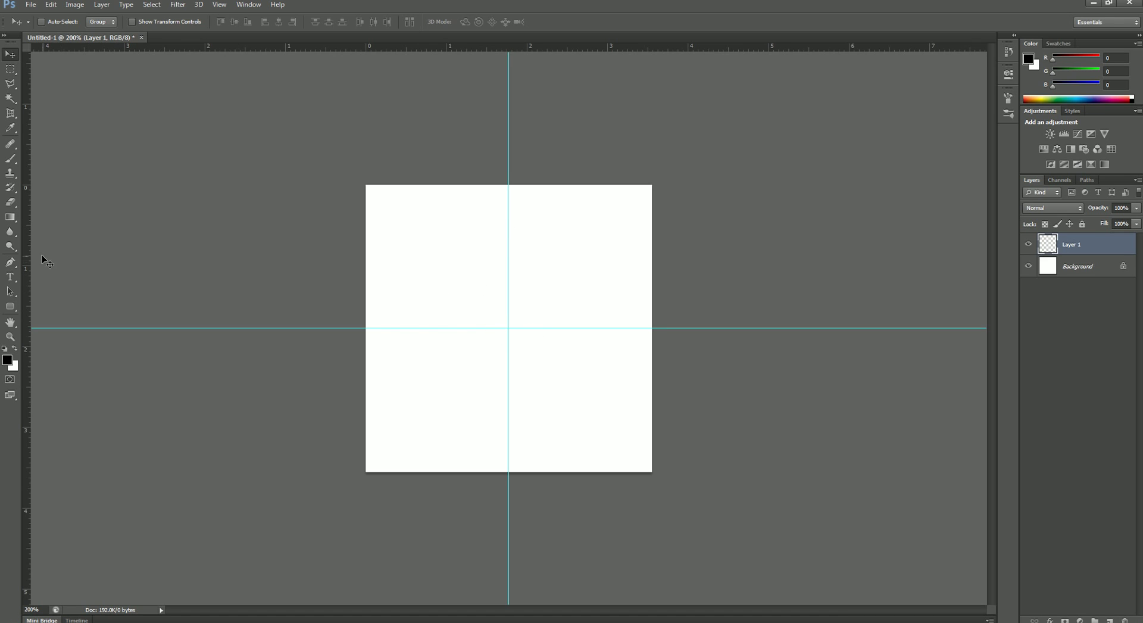
- Draw a diamond gradient from the guide crossing to the corner, then swap colours and redraw it white-centred
click(13, 220)
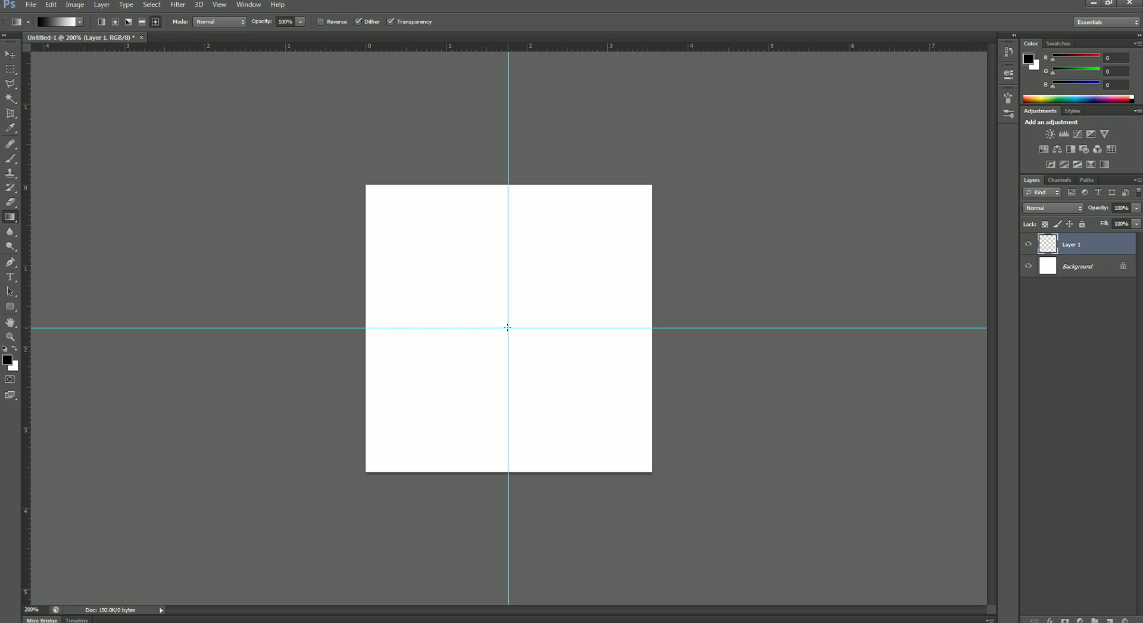
drag(508, 328, 650, 186)
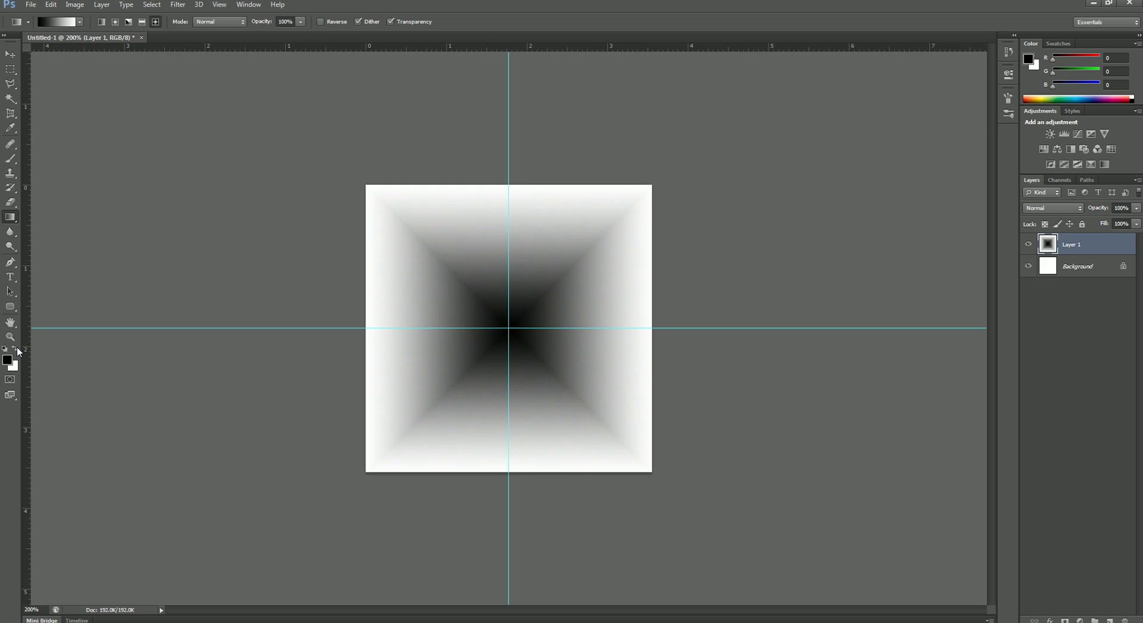
click(17, 350)
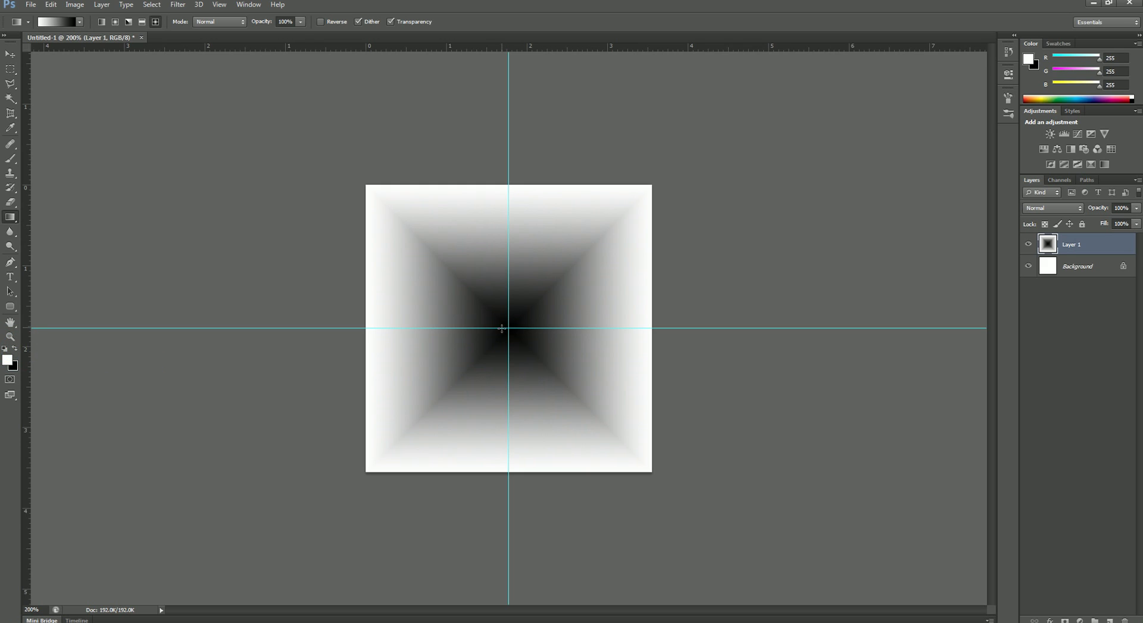
drag(508, 328, 670, 181)
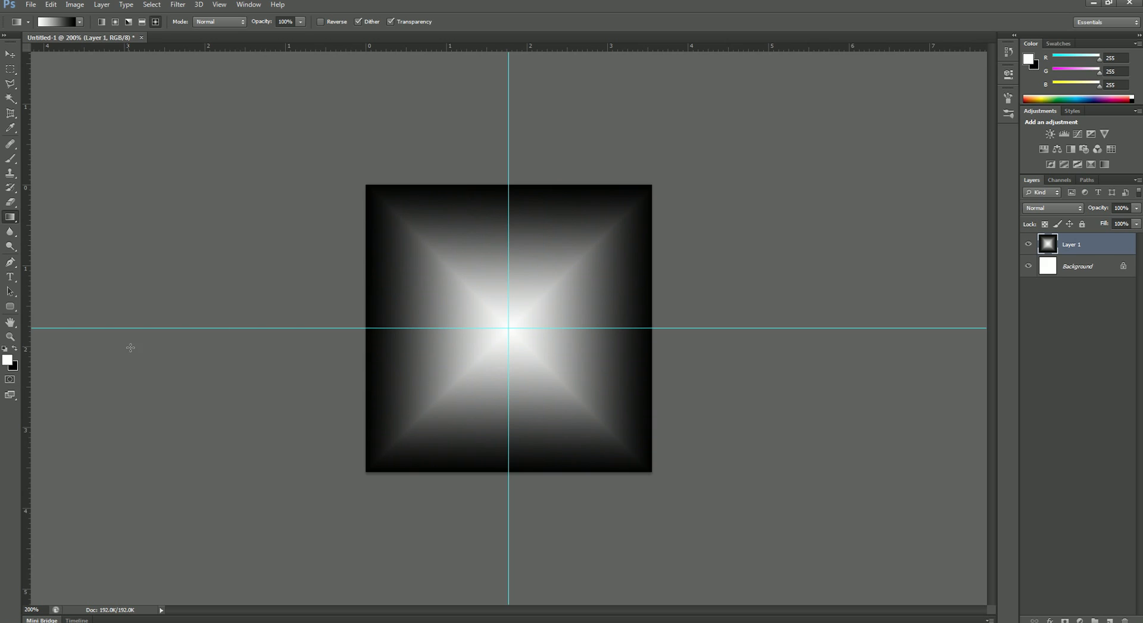
- Set the foreground to grey 192 and redraw the diamond gradient from the guide crossing
click(7, 359)
click(514, 229)
drag(515, 229, 483, 237)
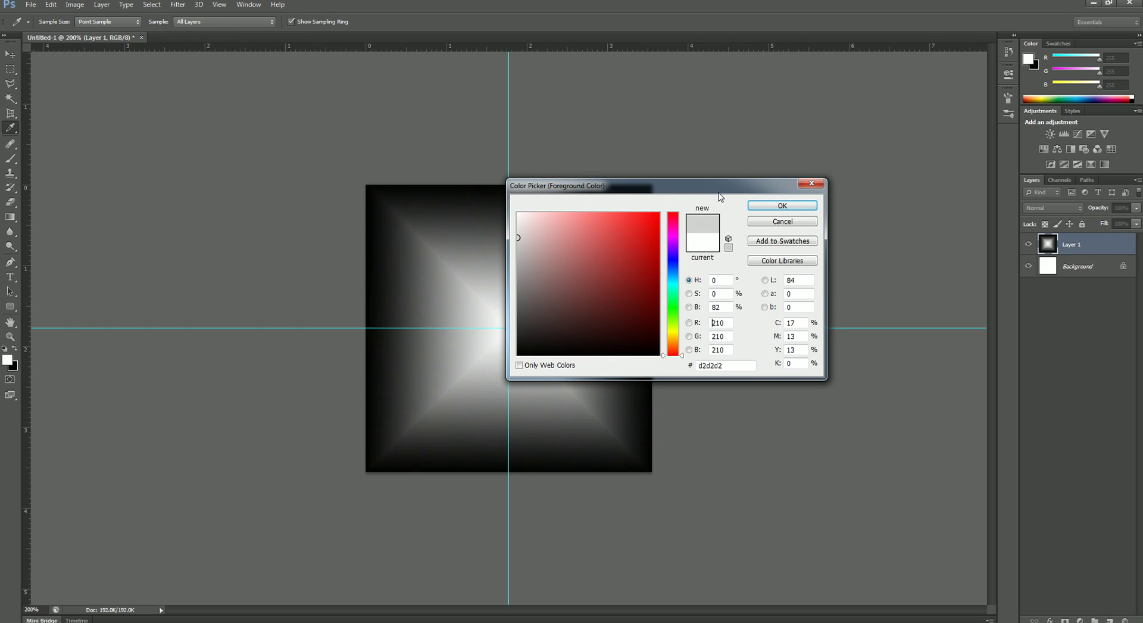
click(775, 204)
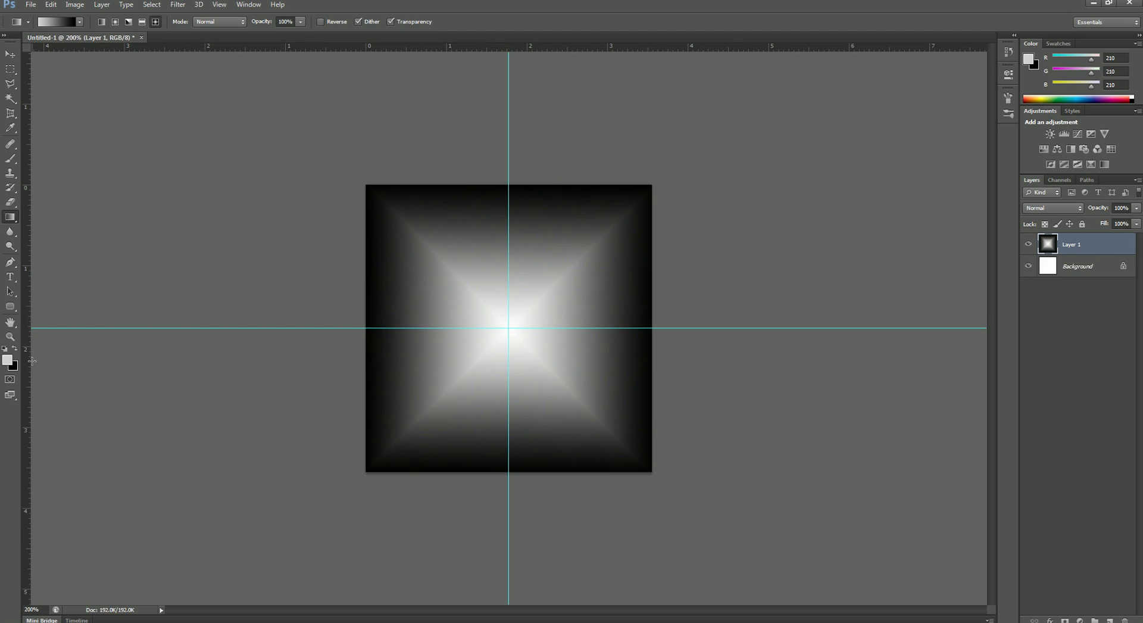
click(8, 359)
click(520, 243)
drag(520, 243, 511, 248)
click(783, 205)
drag(508, 327, 695, 185)
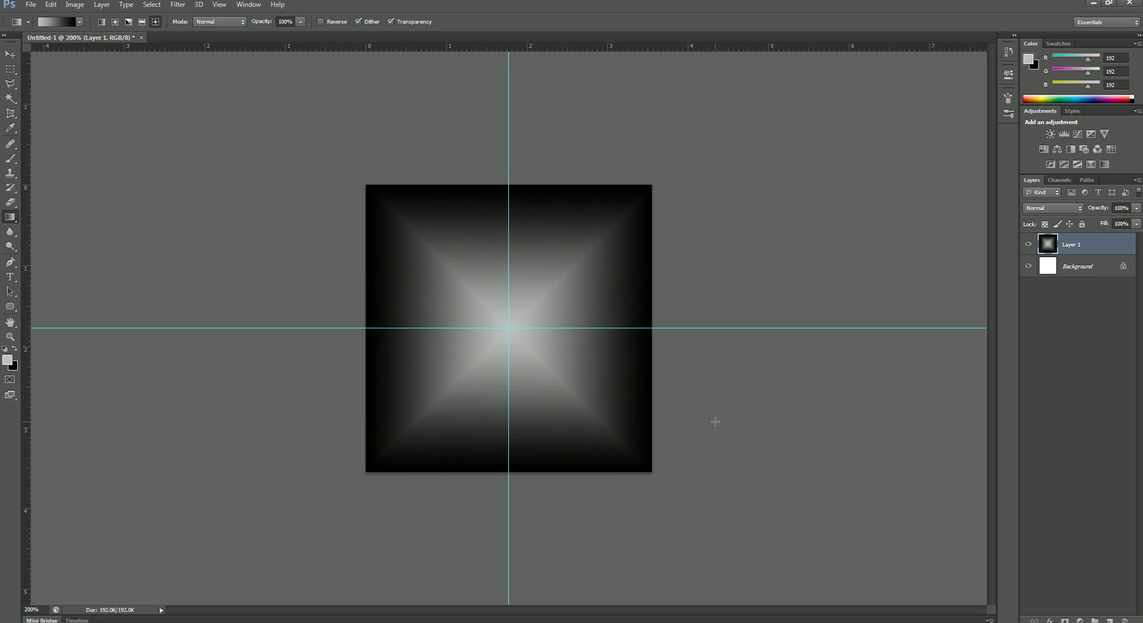
- Add an empty Layer 2 and draw a square marquee selection centred on the guide crossing
ctrl+click(772, 312)
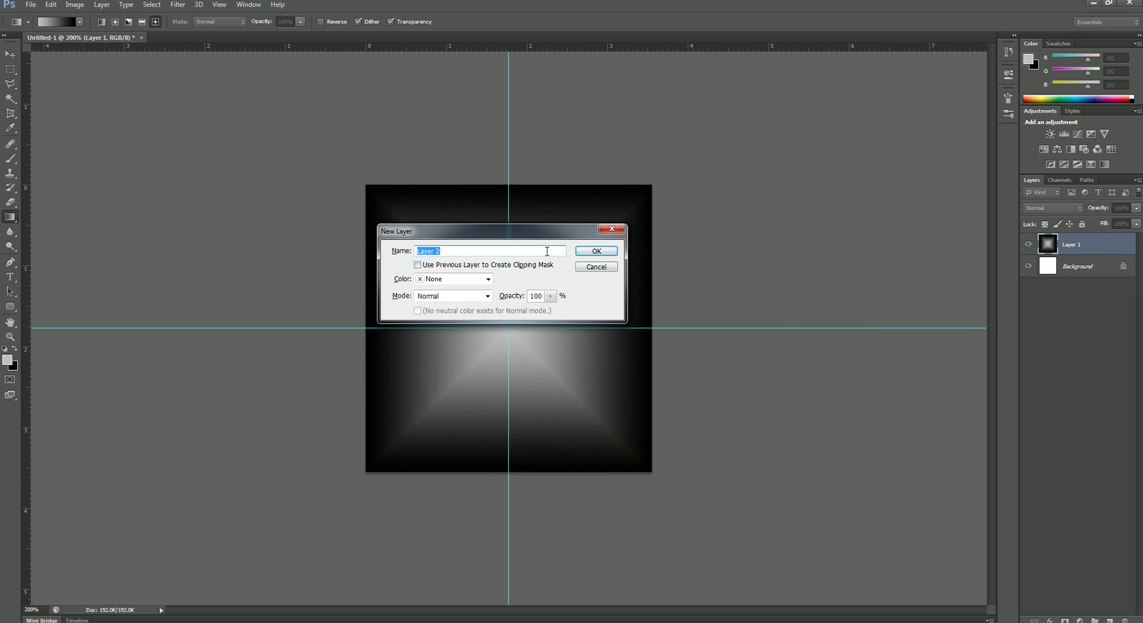
click(597, 253)
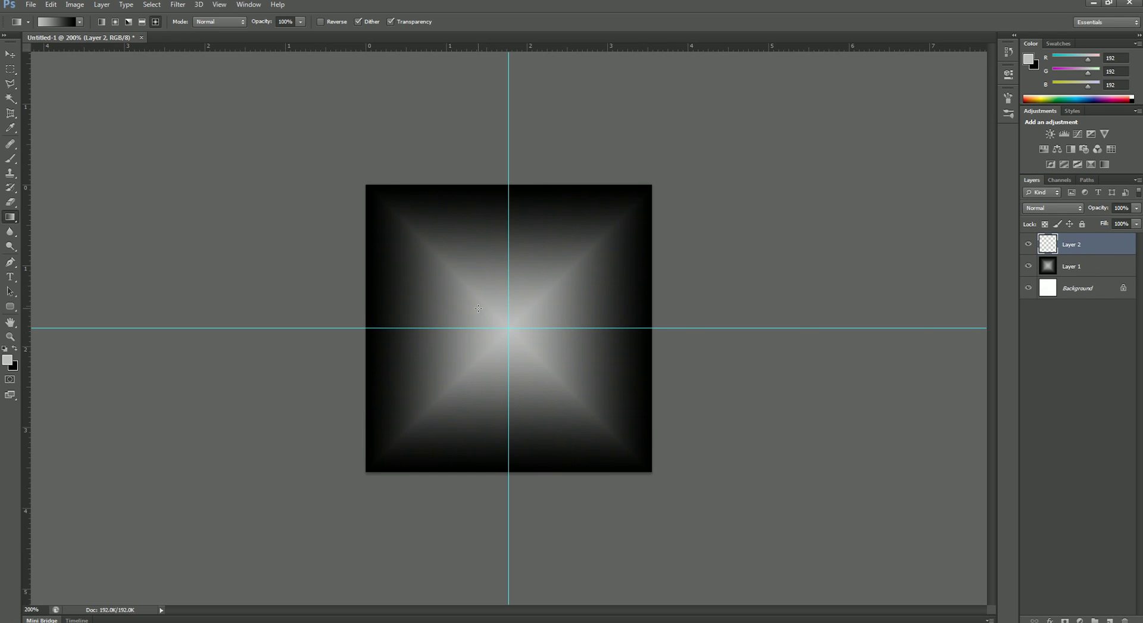
click(11, 69)
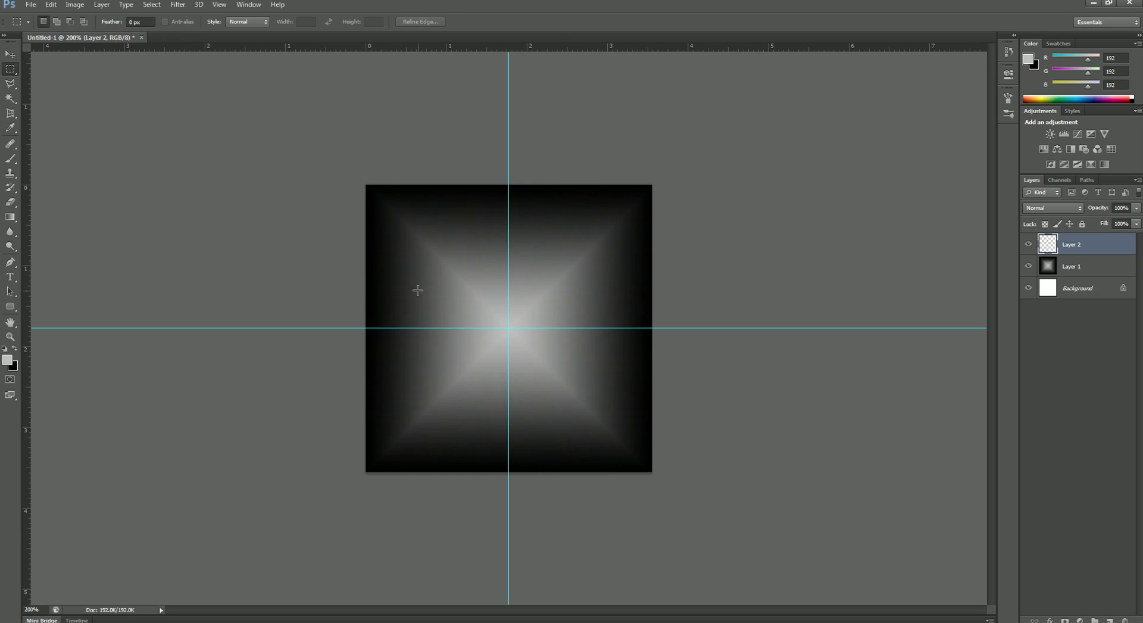
click(508, 327)
drag(508, 327, 660, 224)
click(10, 307)
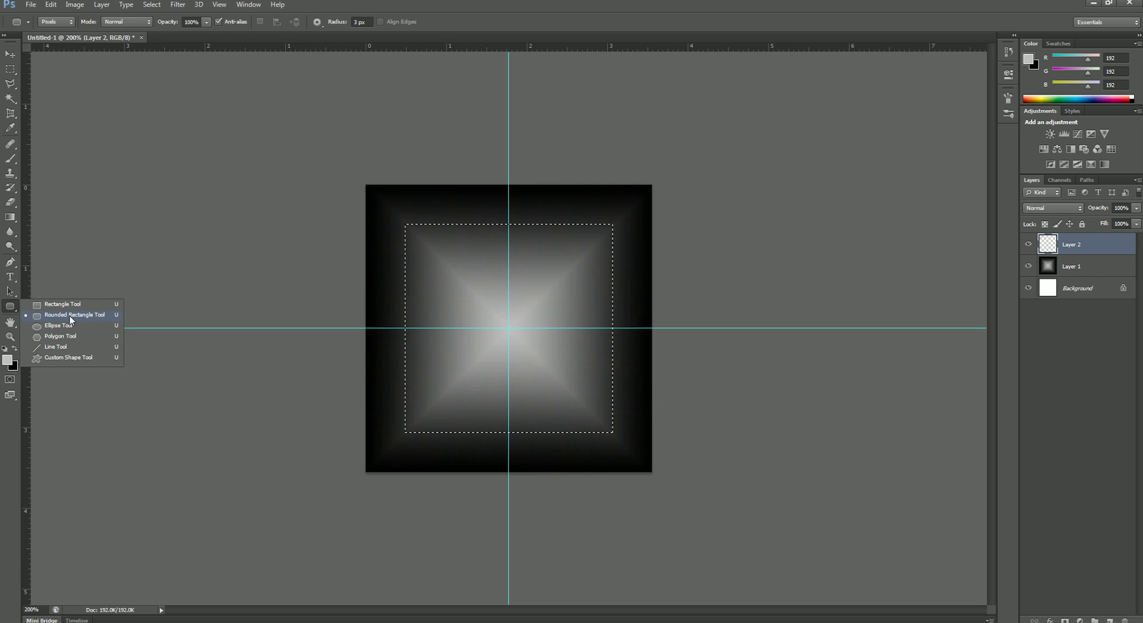
click(233, 41)
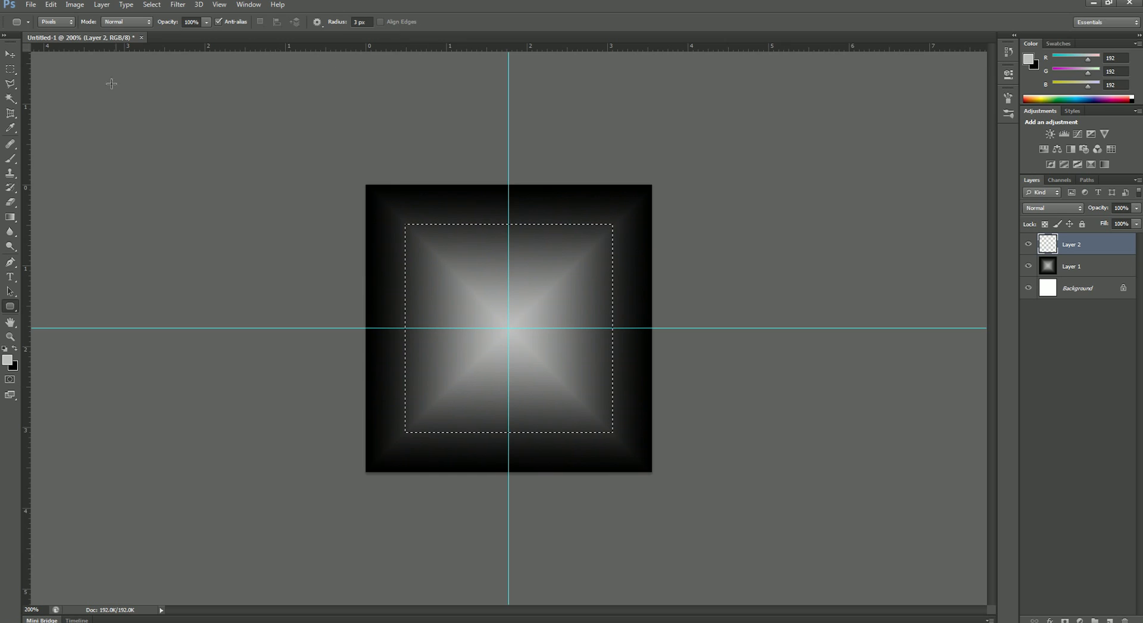
- Refine the square selection's edge with Smooth 68 and Contrast 53, output as a selection
click(10, 69)
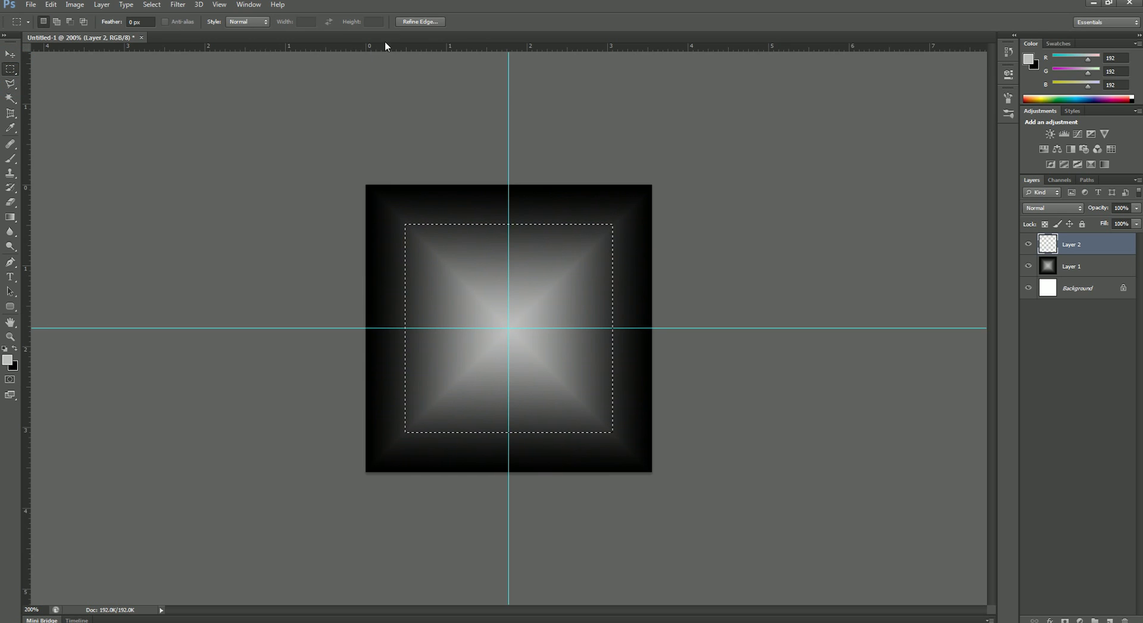
click(424, 22)
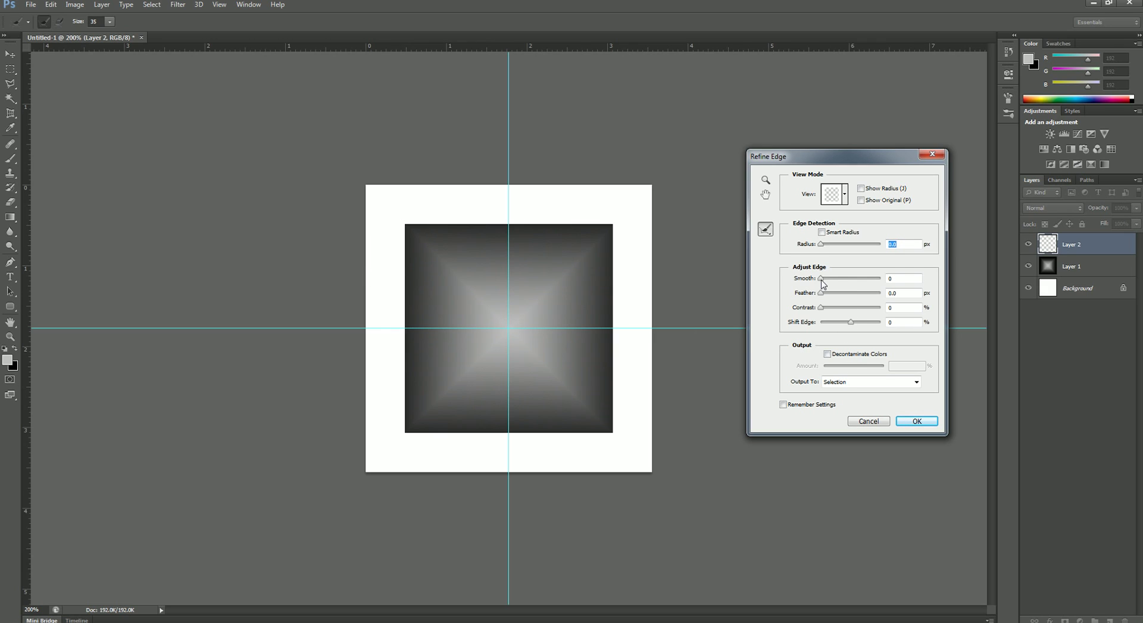
drag(821, 278, 861, 278)
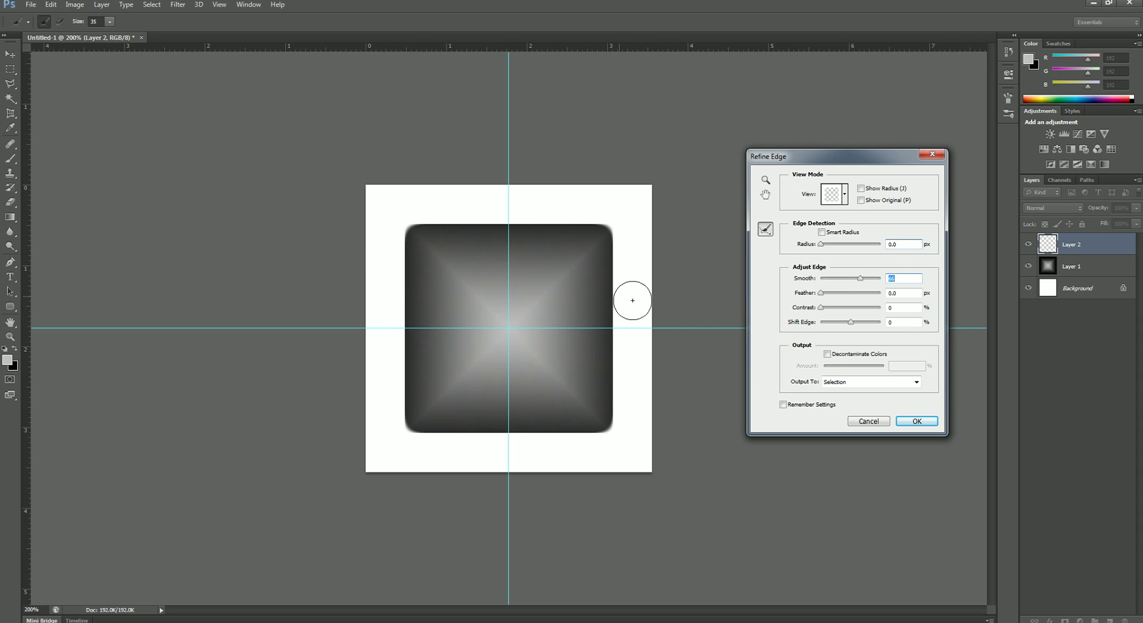
drag(821, 307, 853, 309)
mouse_move(859, 280)
mouse_down()
mouse_move(871, 280)
mouse_move(842, 281)
mouse_move(860, 282)
mouse_up()
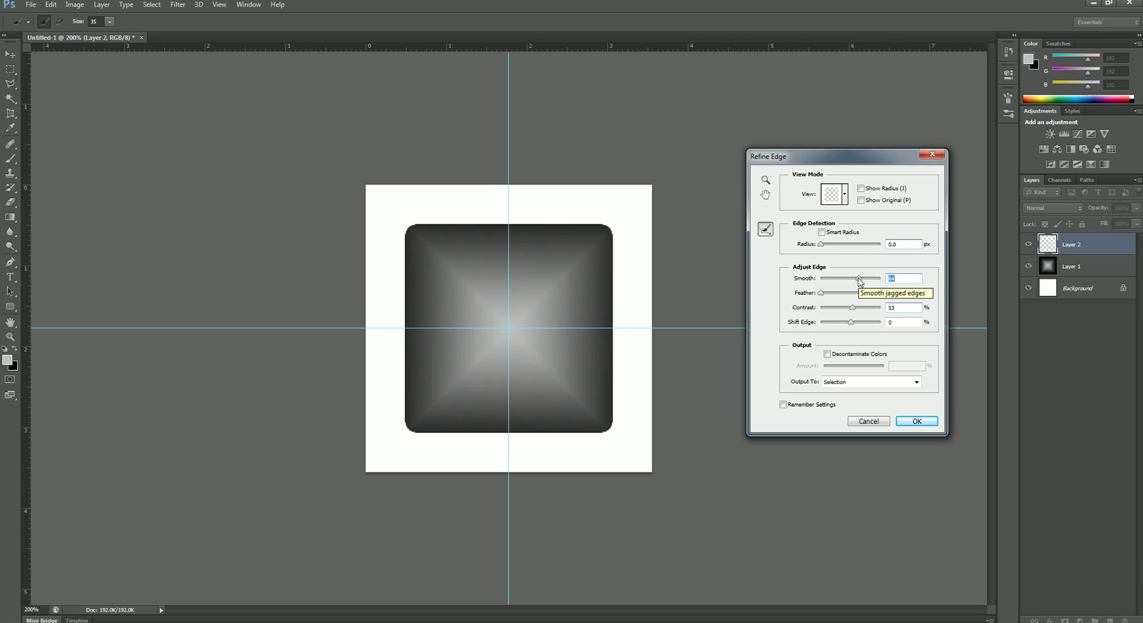
drag(861, 281, 867, 282)
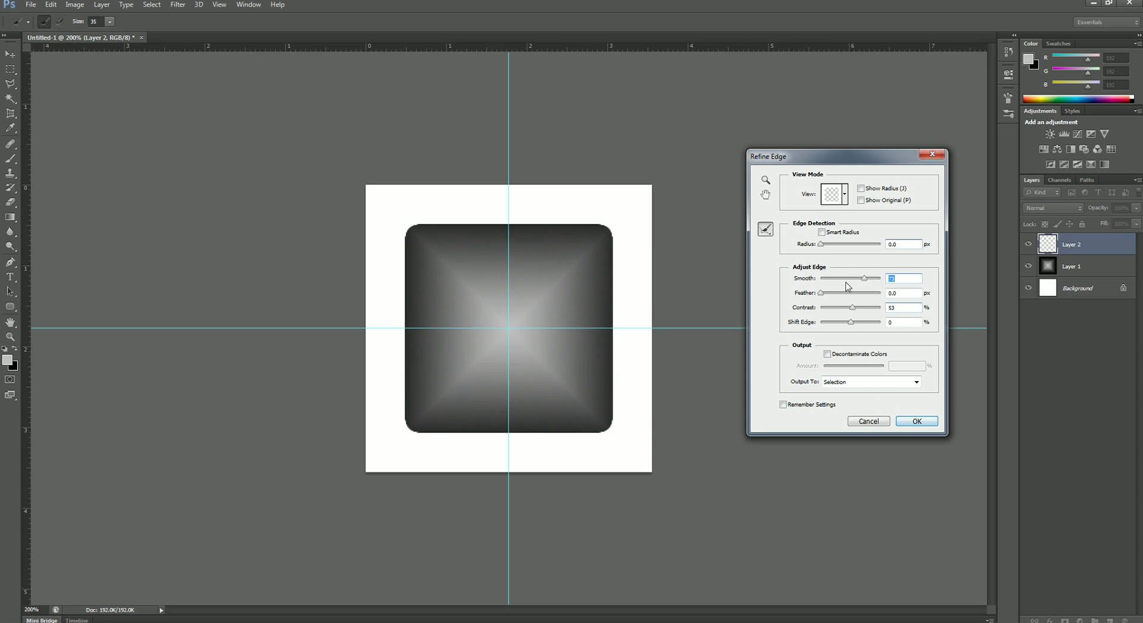
click(912, 419)
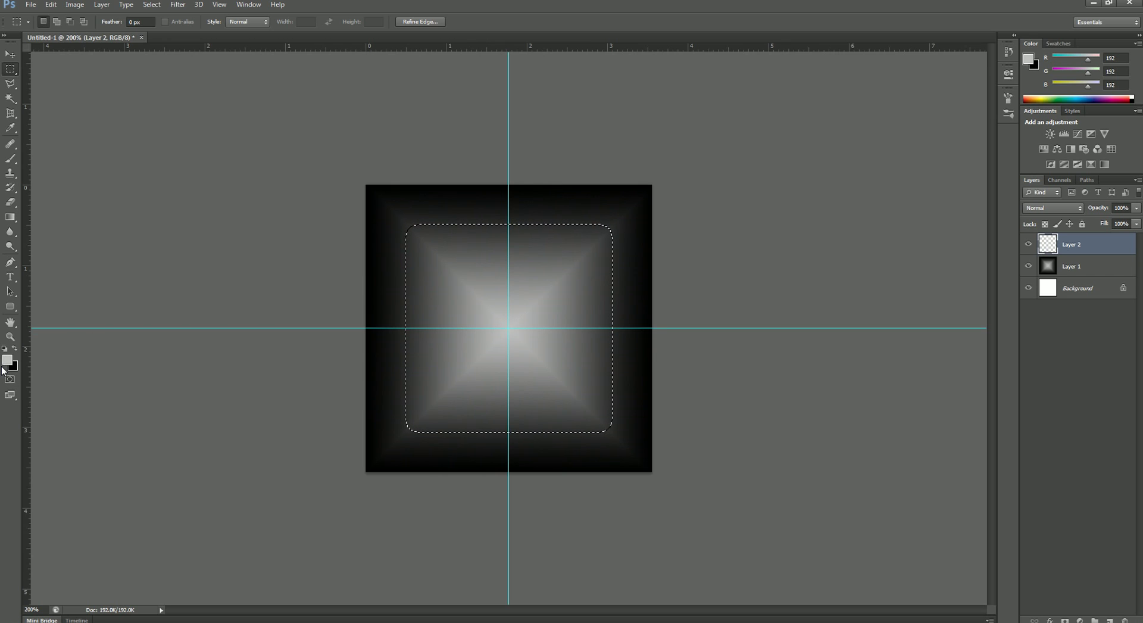
- Sample grey 177 from the keycap as foreground and fill the rounded selection with it
click(8, 358)
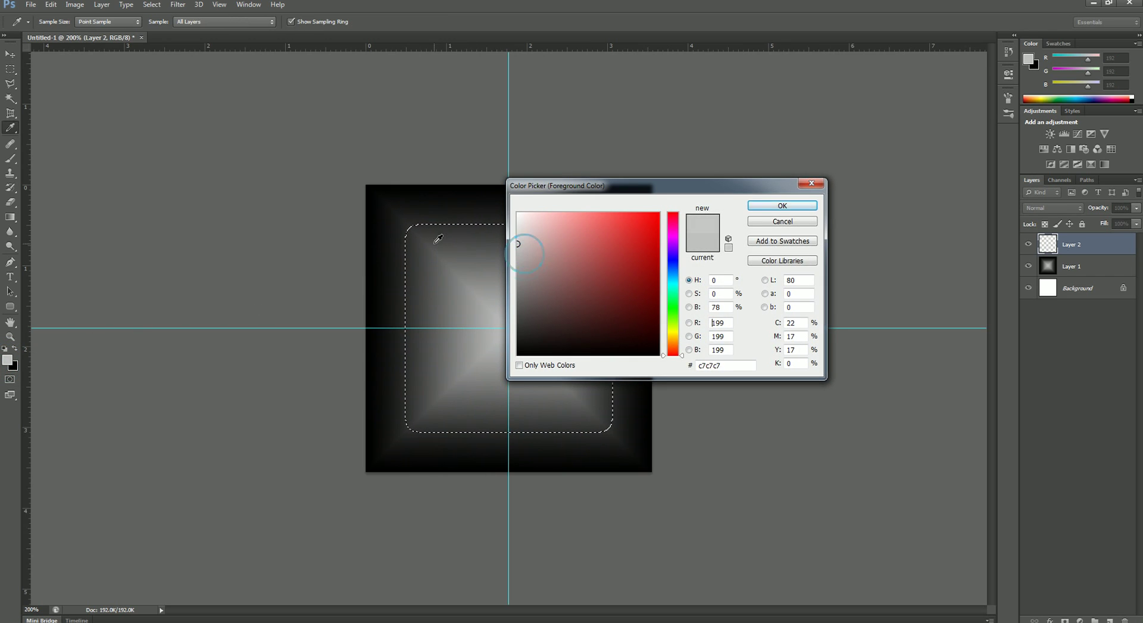
click(459, 253)
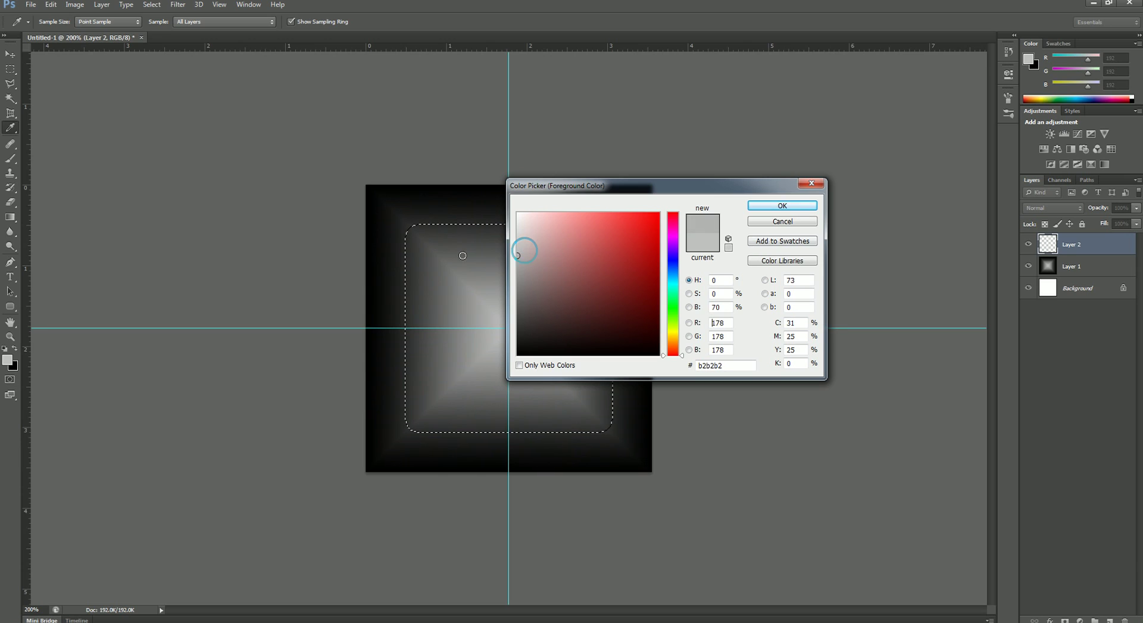
click(795, 206)
key(m)
key(super)
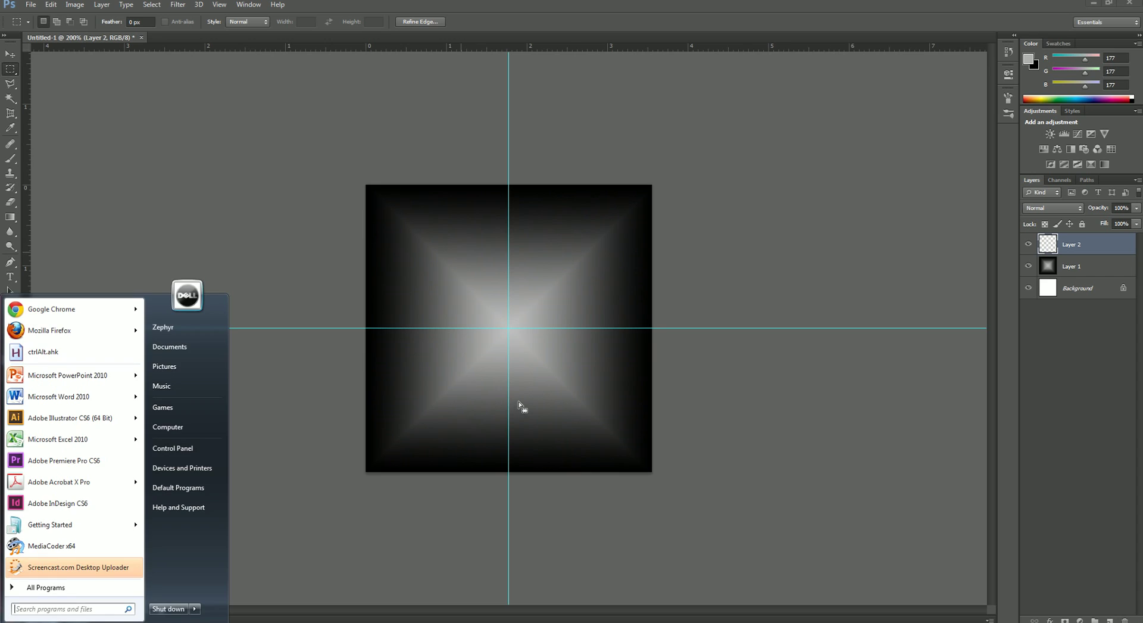
key(Escape)
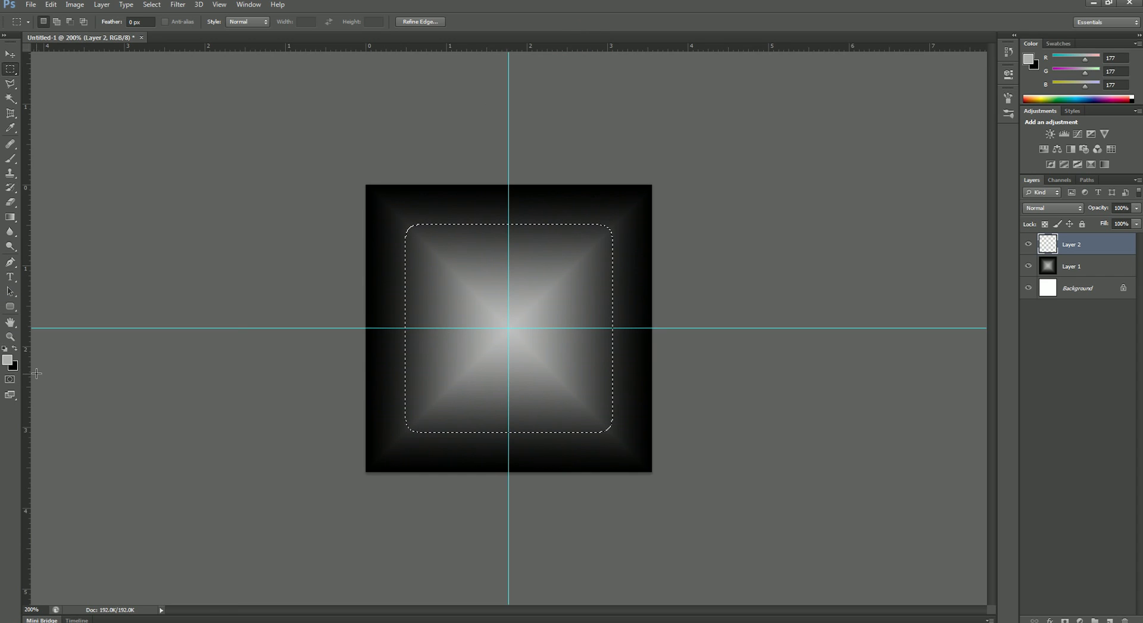
key(alt+BackSpace)
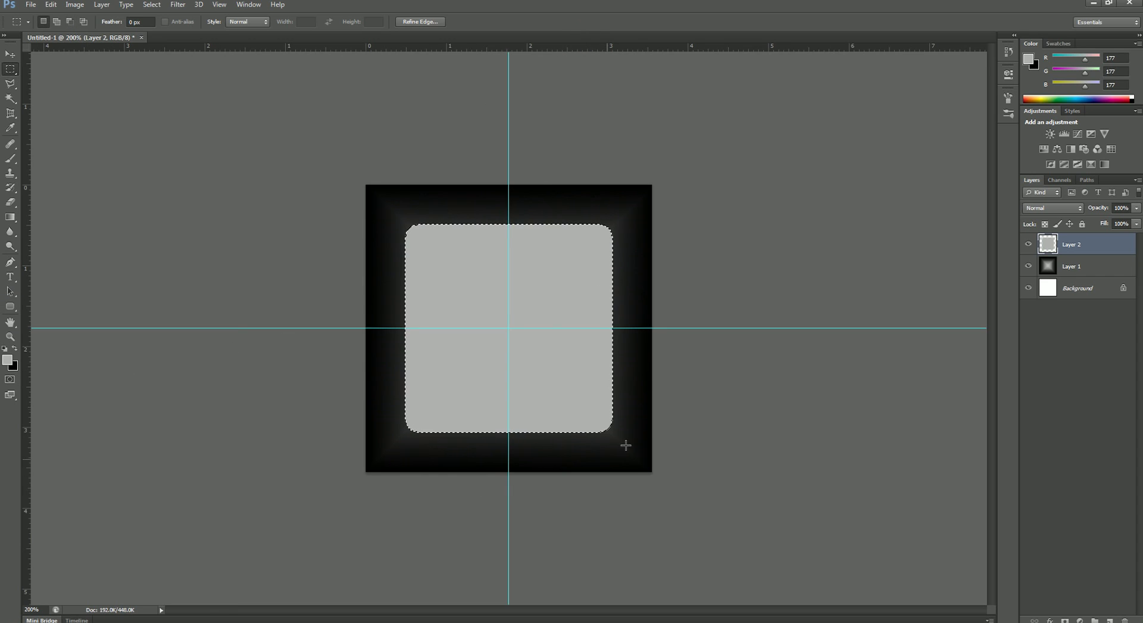
key(ctrl+d)
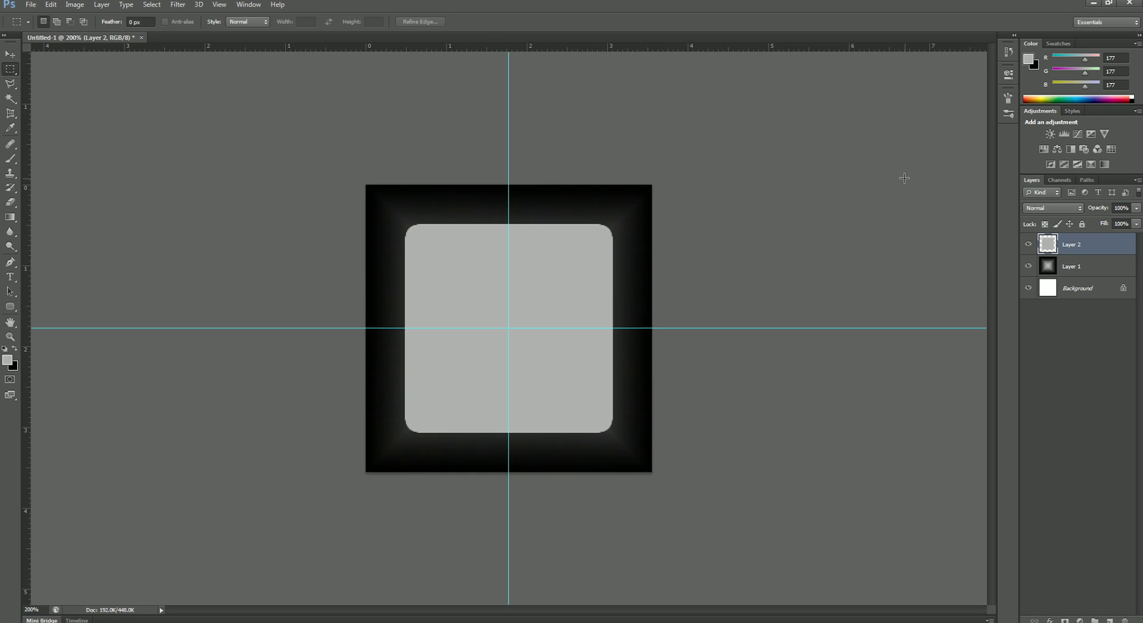
click(1090, 180)
click(1033, 180)
ctrl+click(1048, 250)
- Hide the grey Layer 2 and add an empty Layer 3 on top
click(1029, 244)
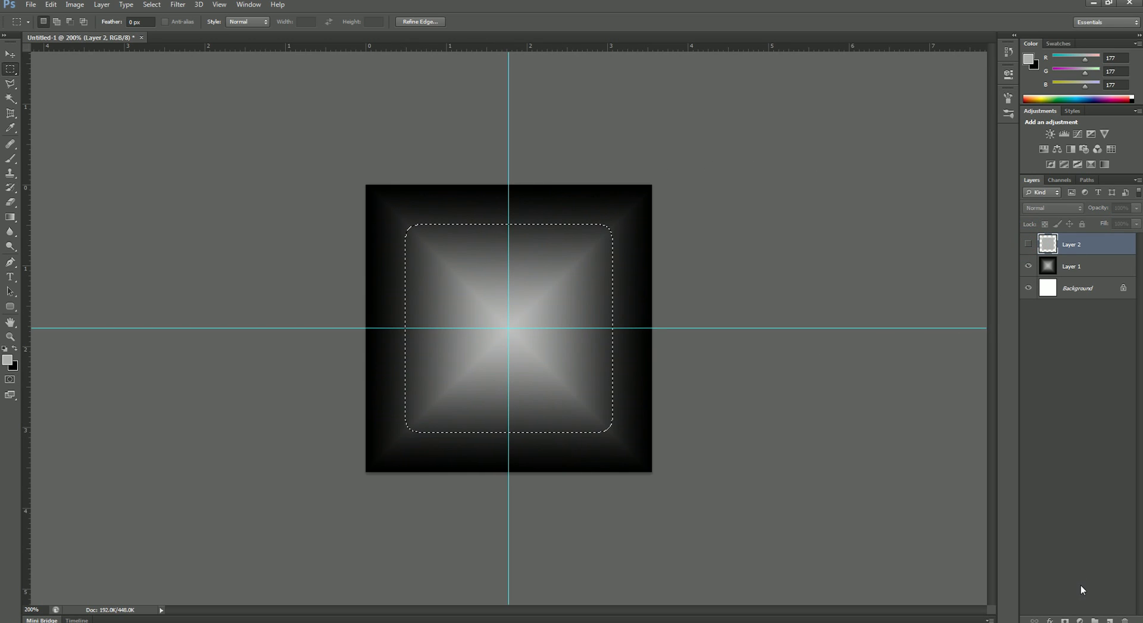
click(1102, 619)
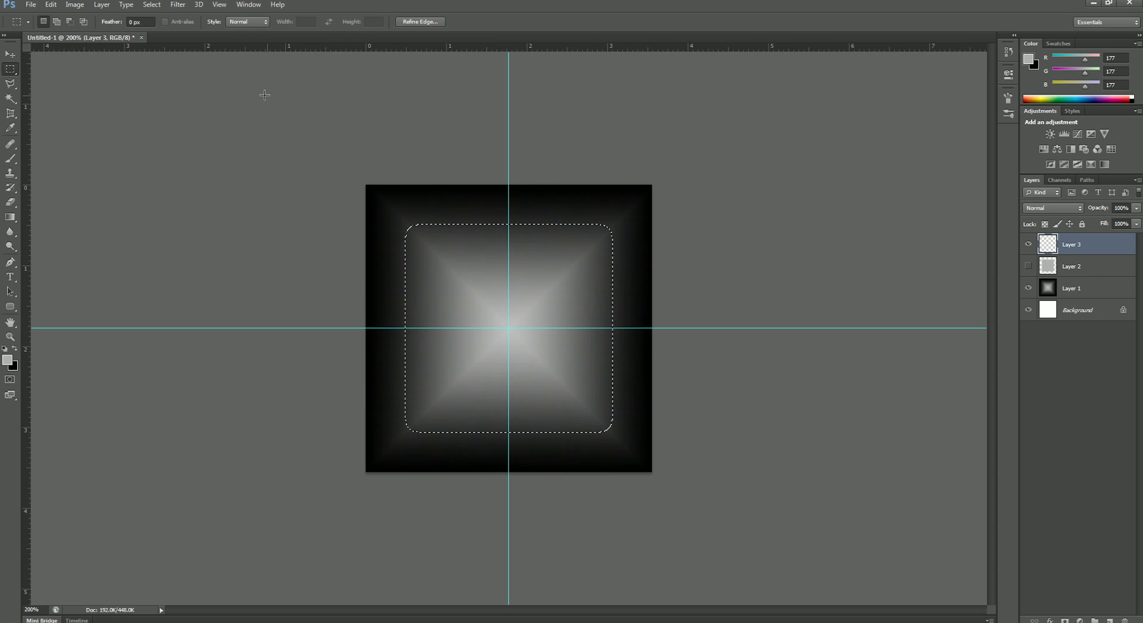
- Draw a reflected gradient outward from the keycap centre, invert it so the middle is dark, then deselect
click(15, 220)
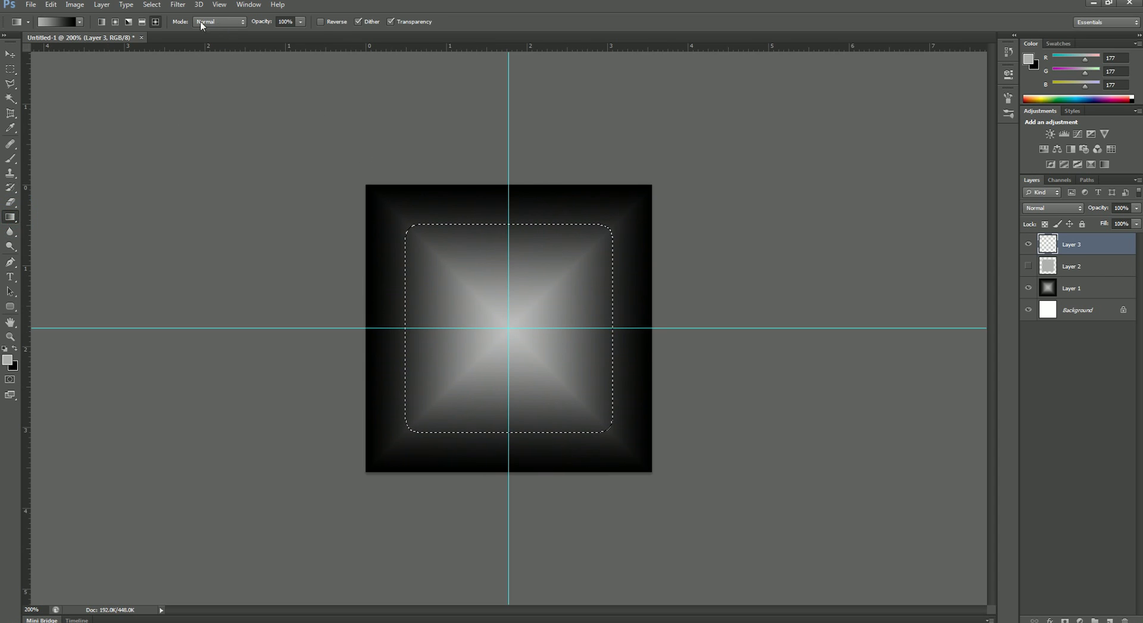
click(141, 23)
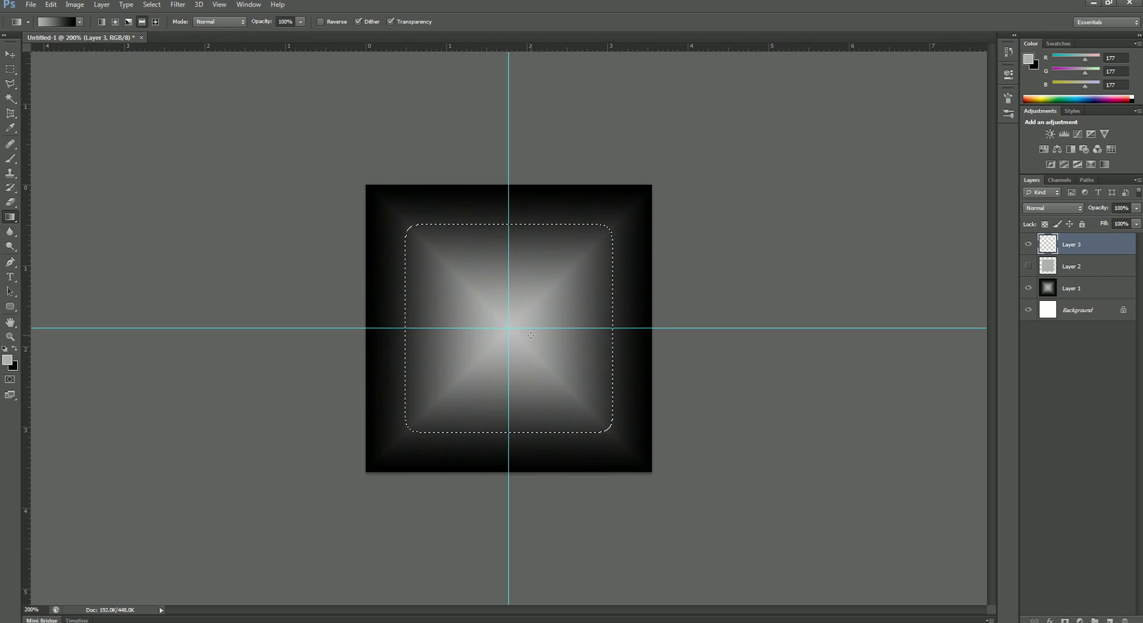
drag(509, 327, 615, 327)
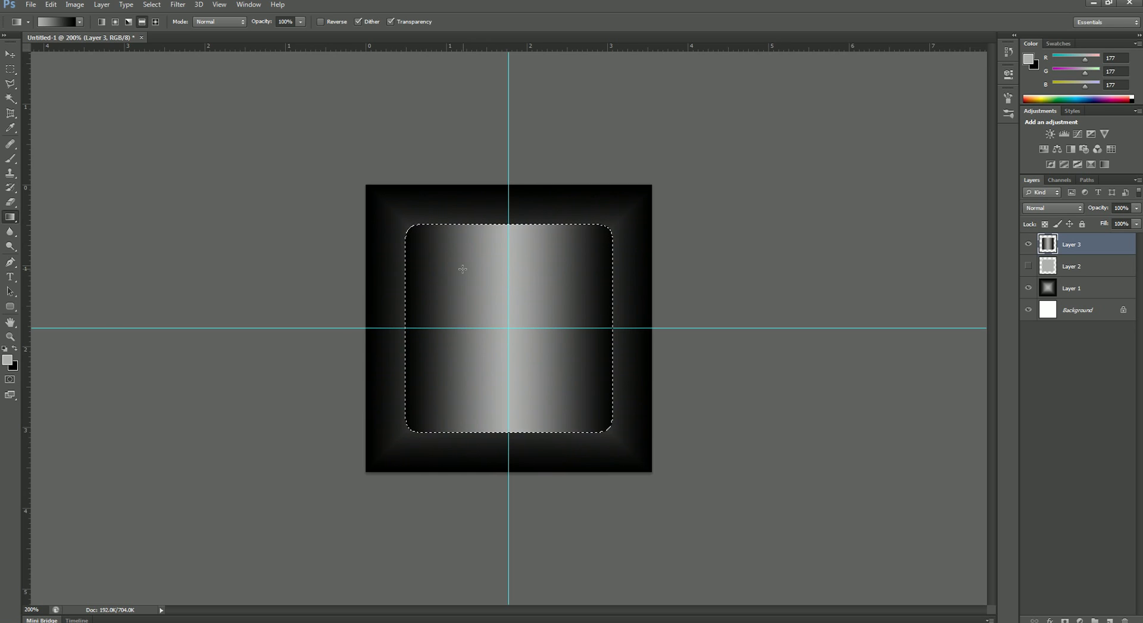
key(ctrl+i)
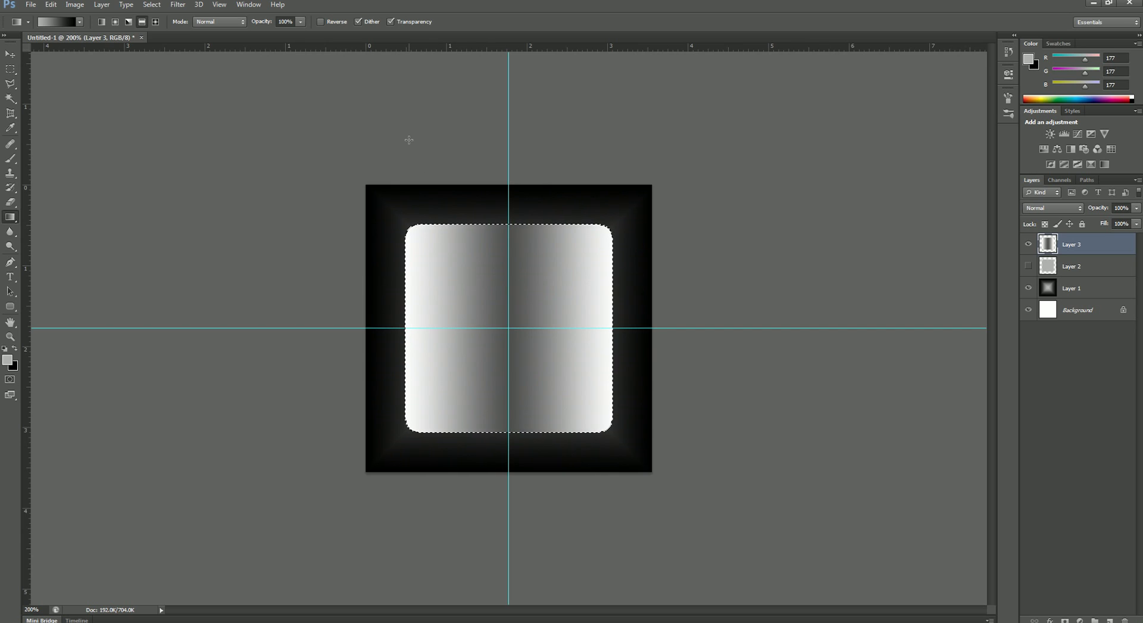
key(ctrl+d)
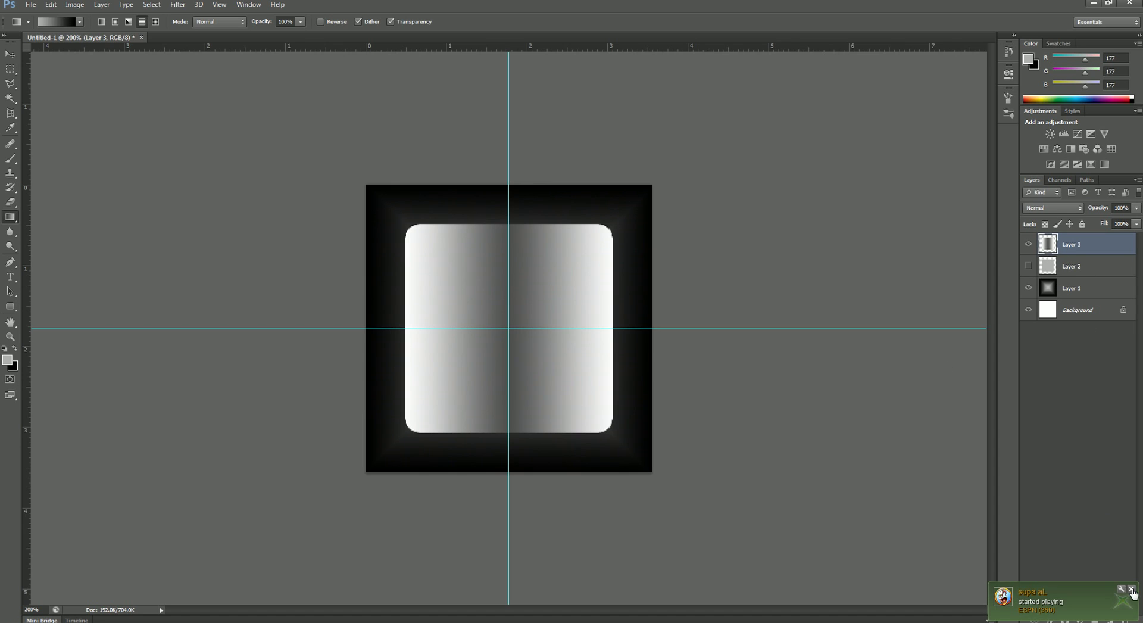
- Load Layer 3's keycap outline as a selection and add a masked Levels adjustment layer above it
ctrl+click(1050, 248)
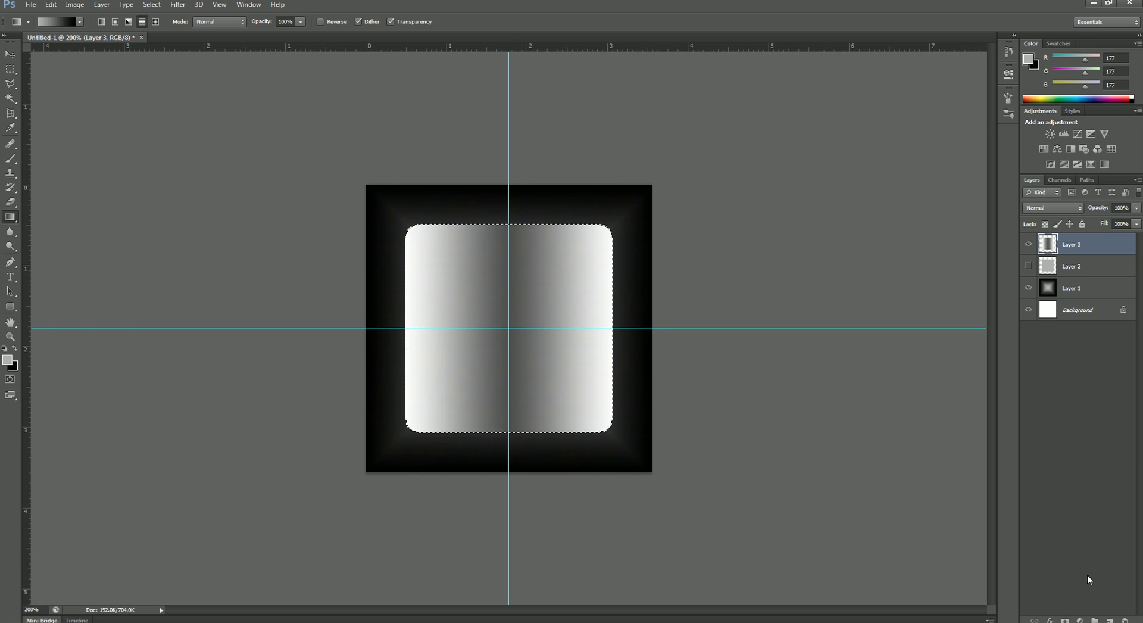
drag(1037, 184, 820, 22)
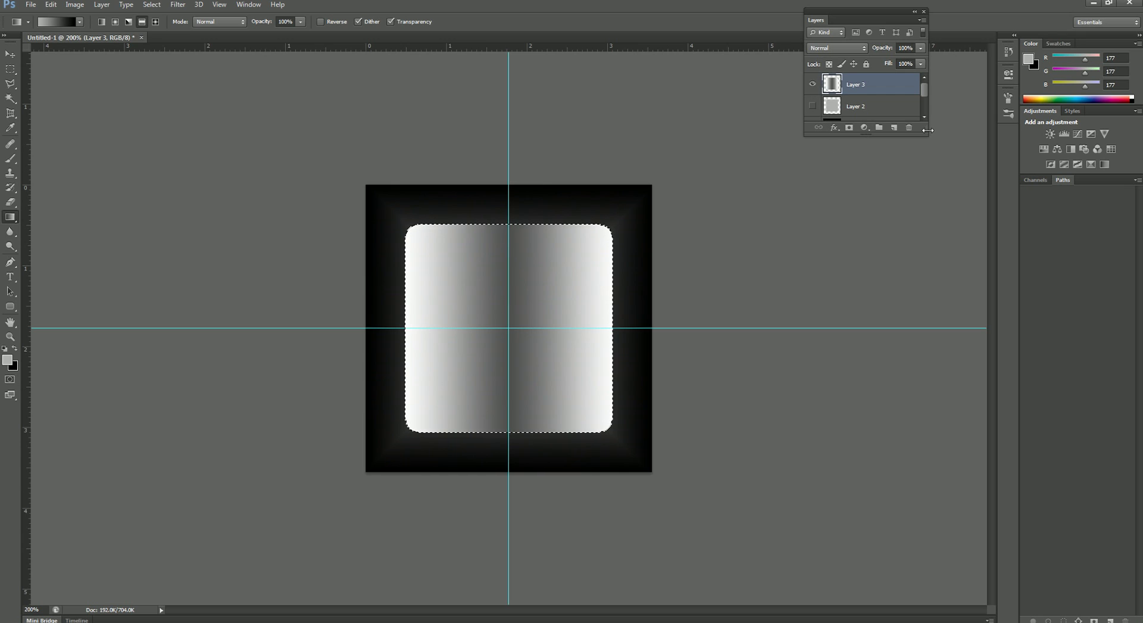
drag(923, 132, 927, 220)
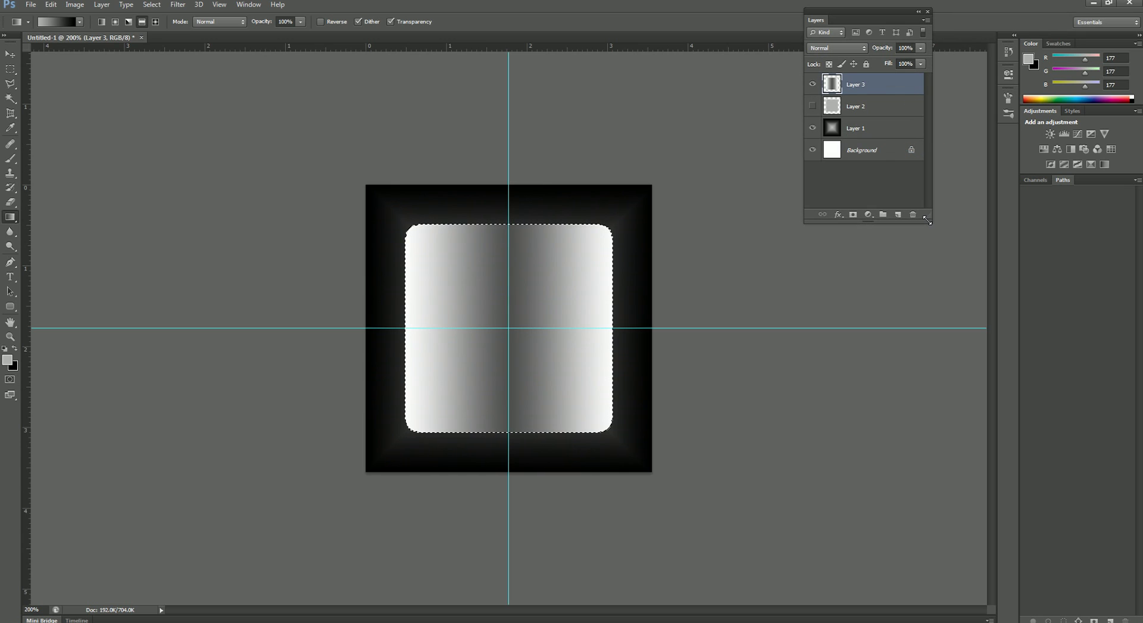
click(868, 215)
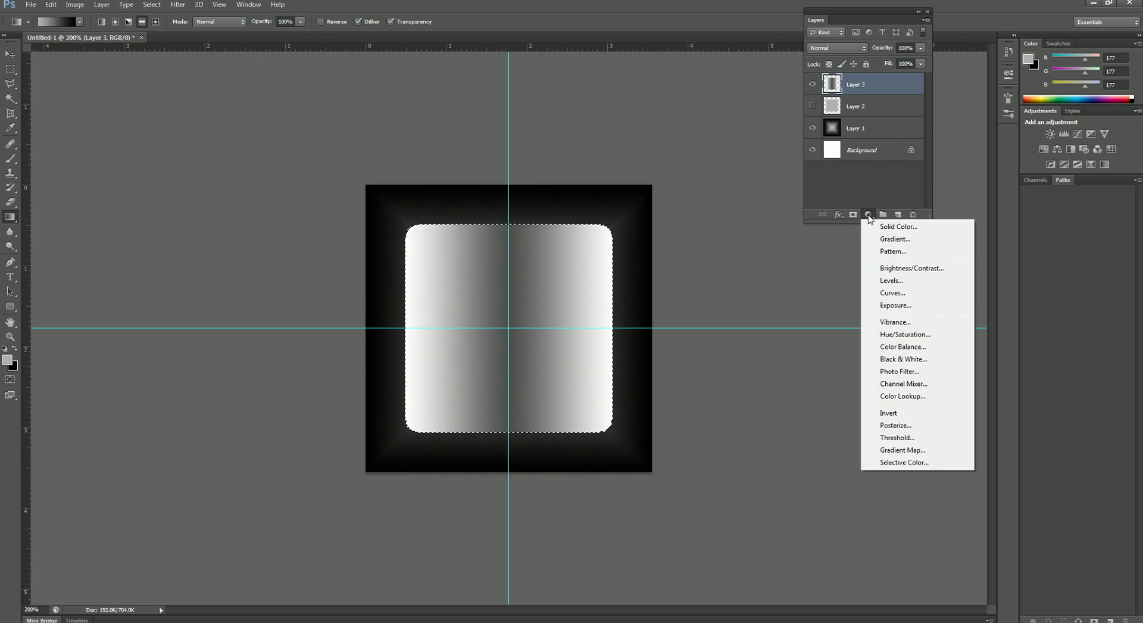
click(891, 281)
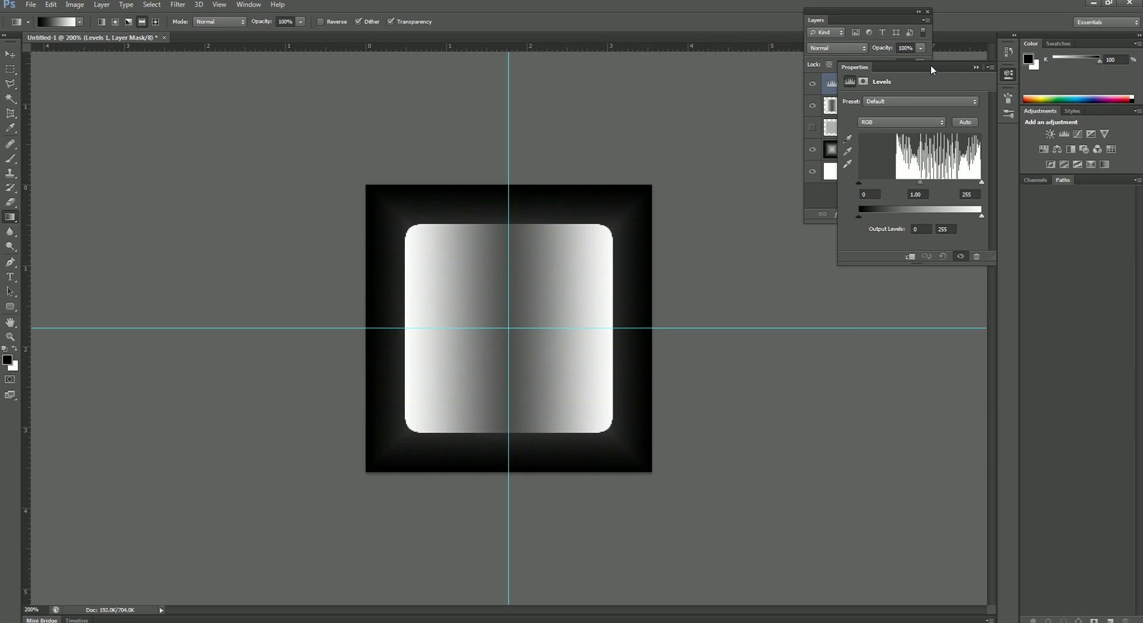
drag(930, 63, 874, 225)
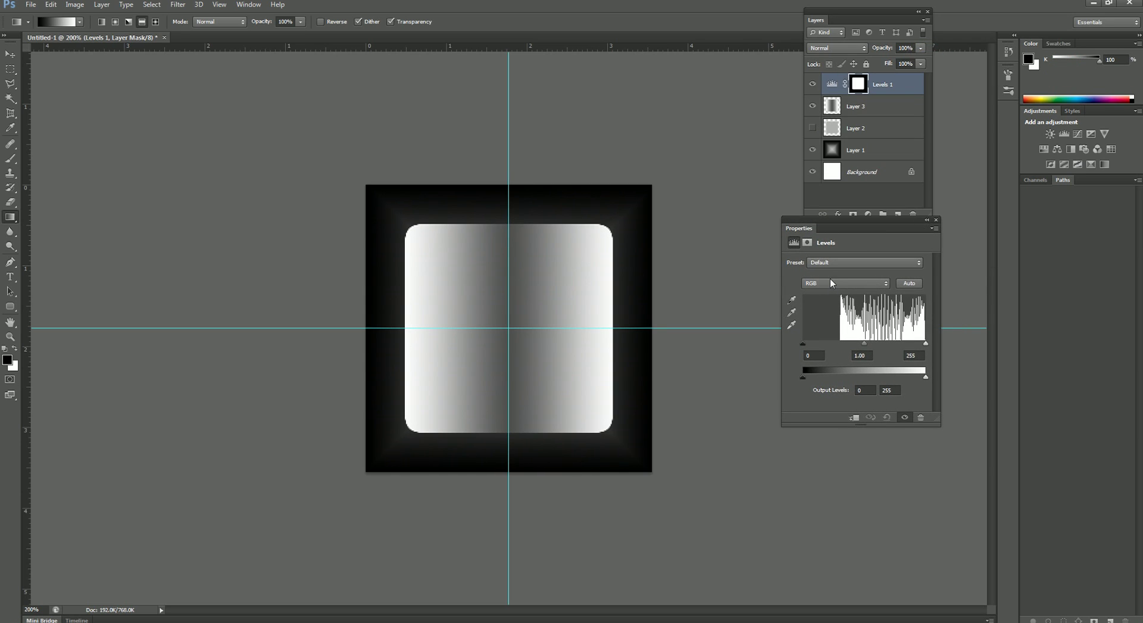
- Set Levels 1 input levels to 39, 0.51, 255 and output levels to 23–101
mouse_move(805, 344)
mouse_down()
mouse_move(887, 344)
mouse_move(821, 343)
mouse_up()
drag(922, 344, 860, 378)
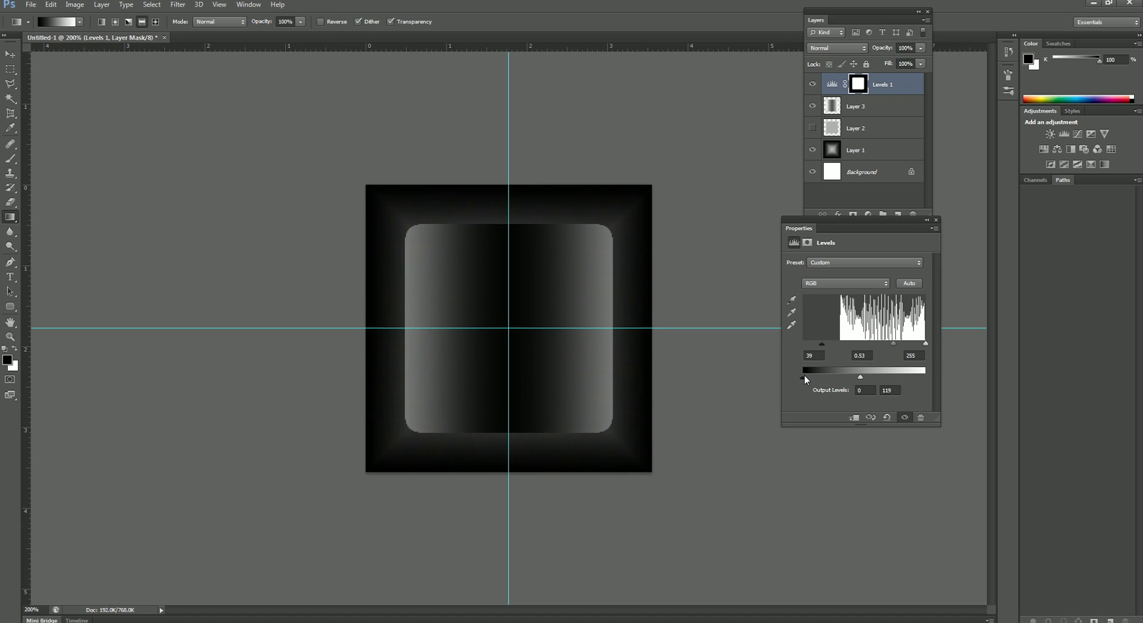
drag(804, 376, 813, 377)
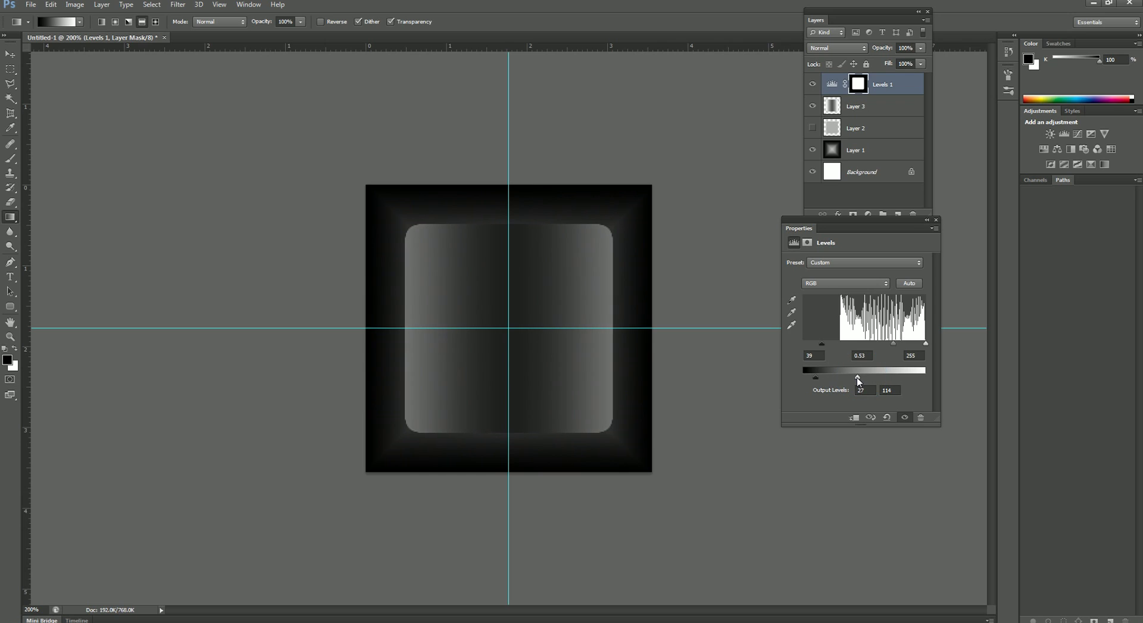
drag(816, 378, 819, 379)
drag(894, 344, 889, 342)
drag(858, 378, 851, 377)
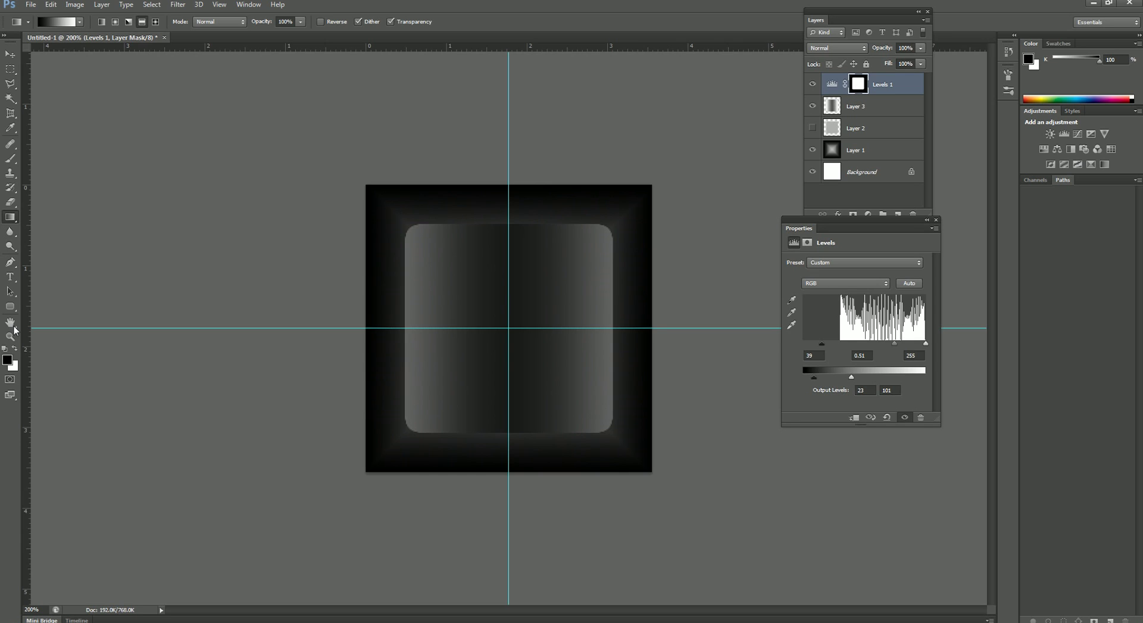
- Sample greys from the keycap with the Brush's Alt-eyedropper, ending on mid-grey 99 as foreground
click(10, 158)
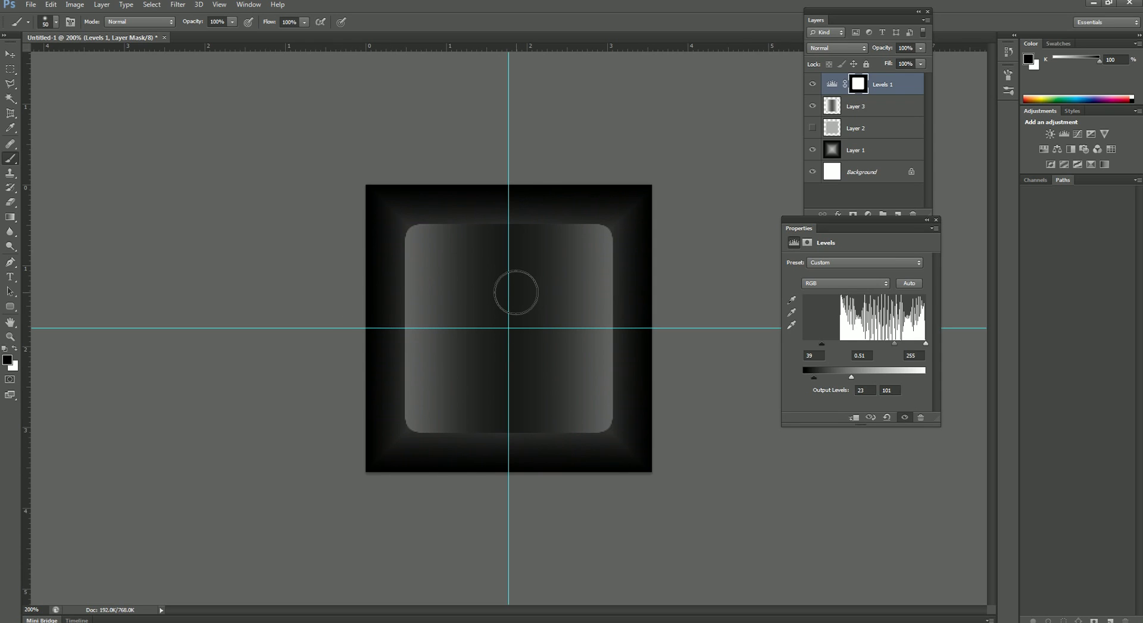
key(alt)
alt+click(511, 293)
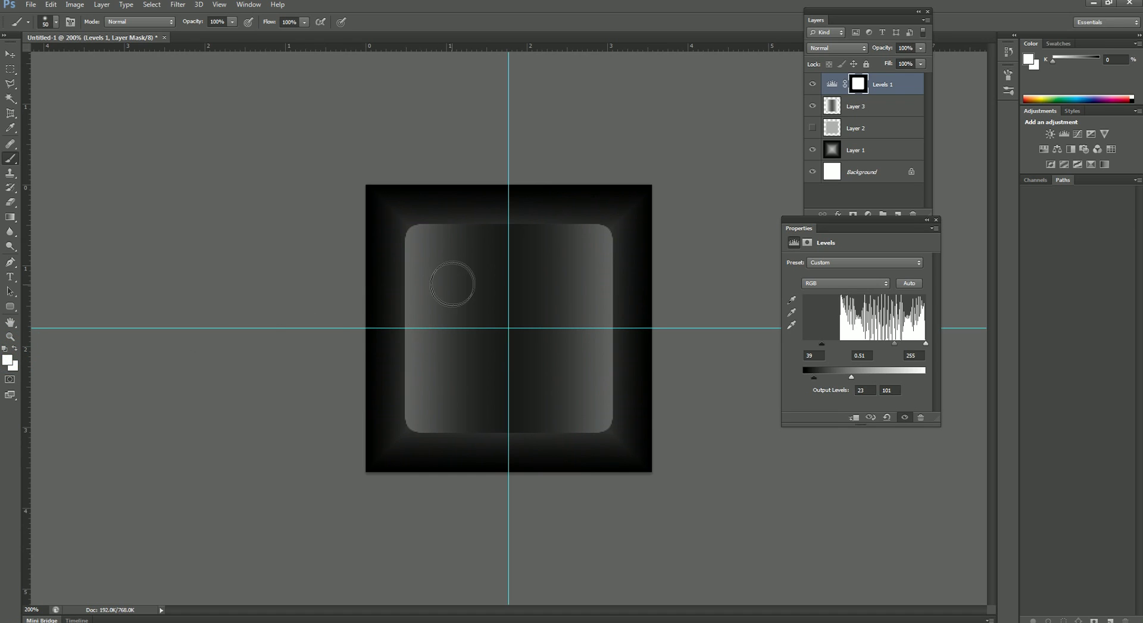
click(833, 83)
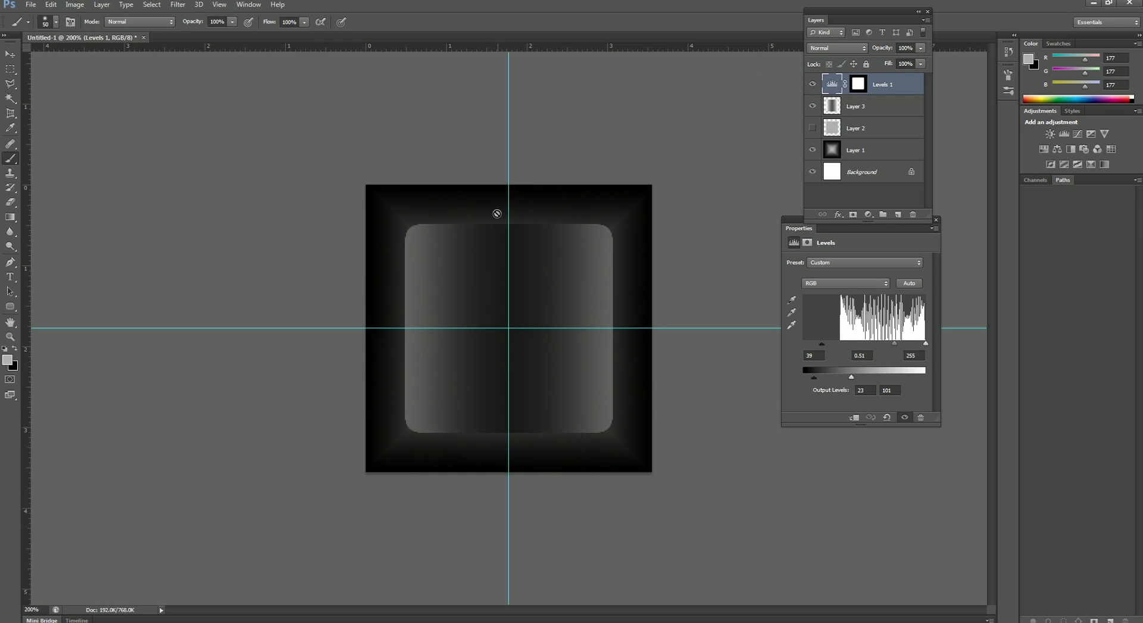
alt+click(510, 274)
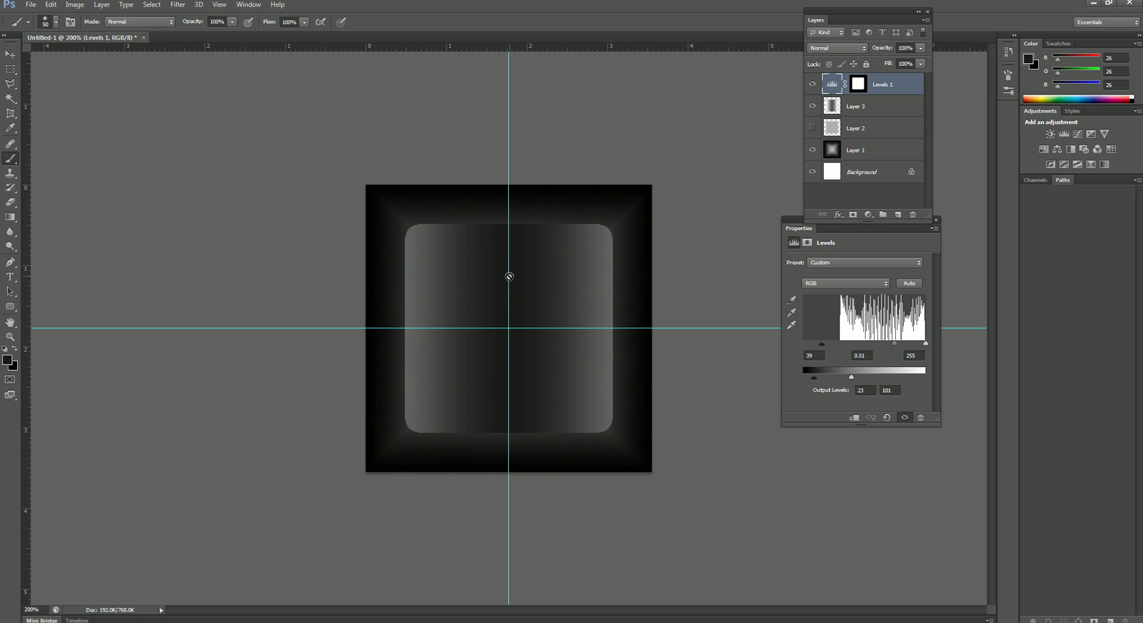
key(x)
key(x)
key(x)
key(x)
key(x)
alt+click(408, 238)
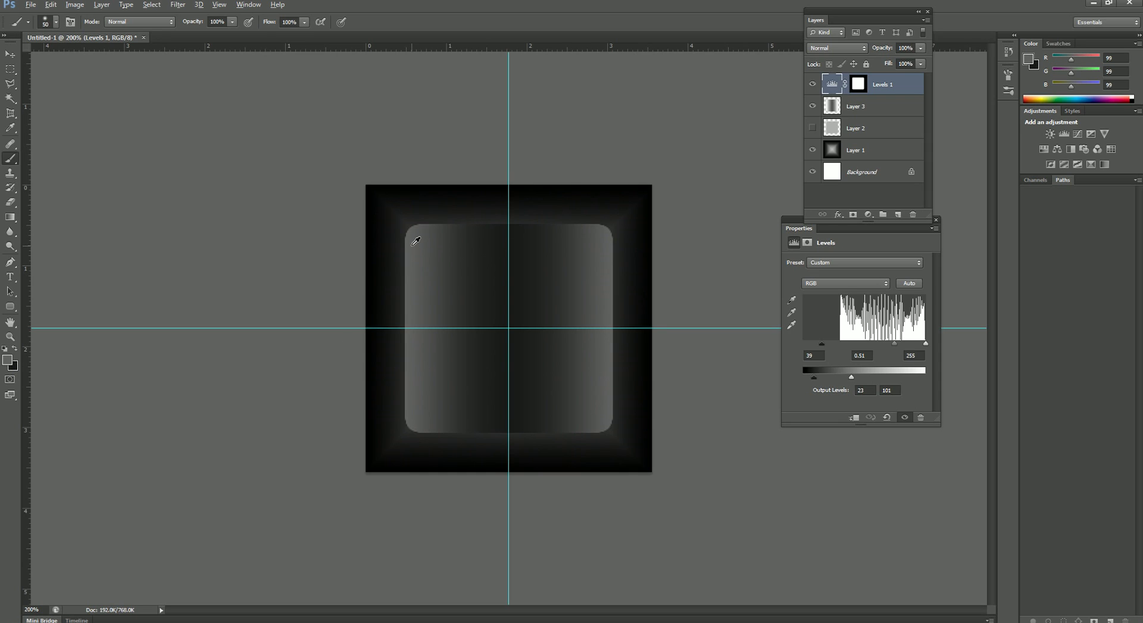
key(alt)
- Hide Levels 1, lock Layer 3's transparency, and refill its inner face with a near-black gradient
click(812, 84)
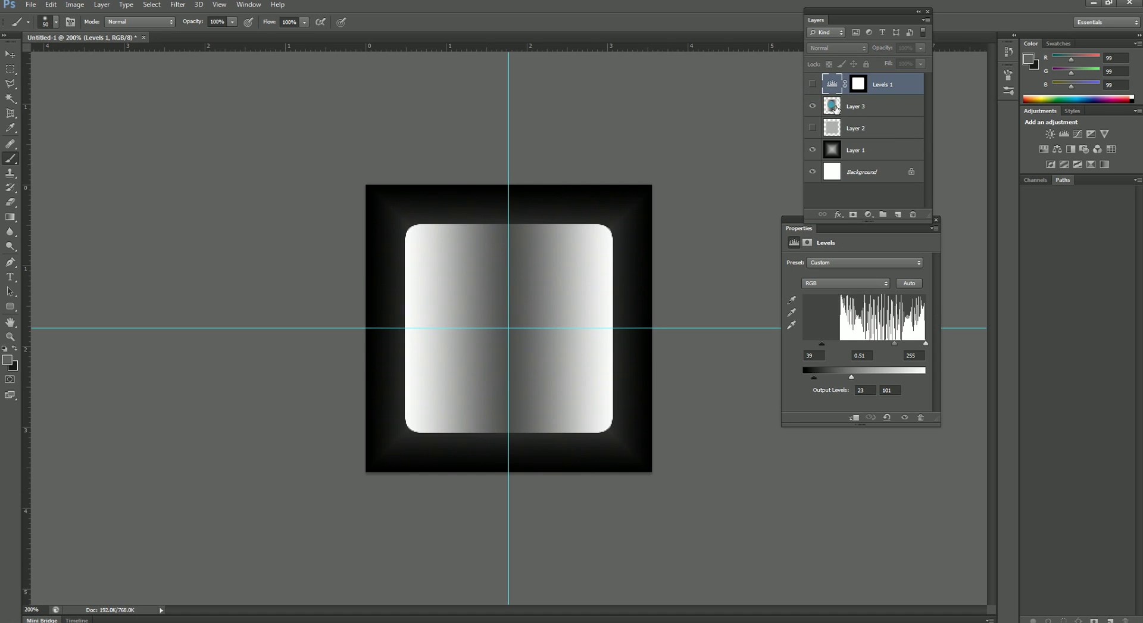
click(835, 107)
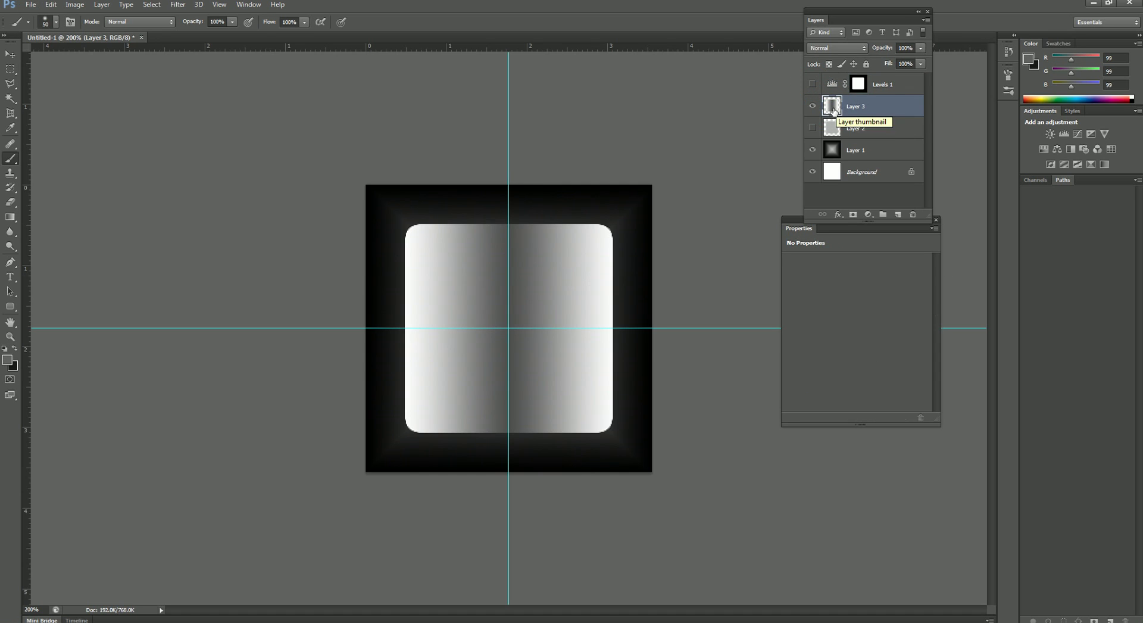
click(828, 63)
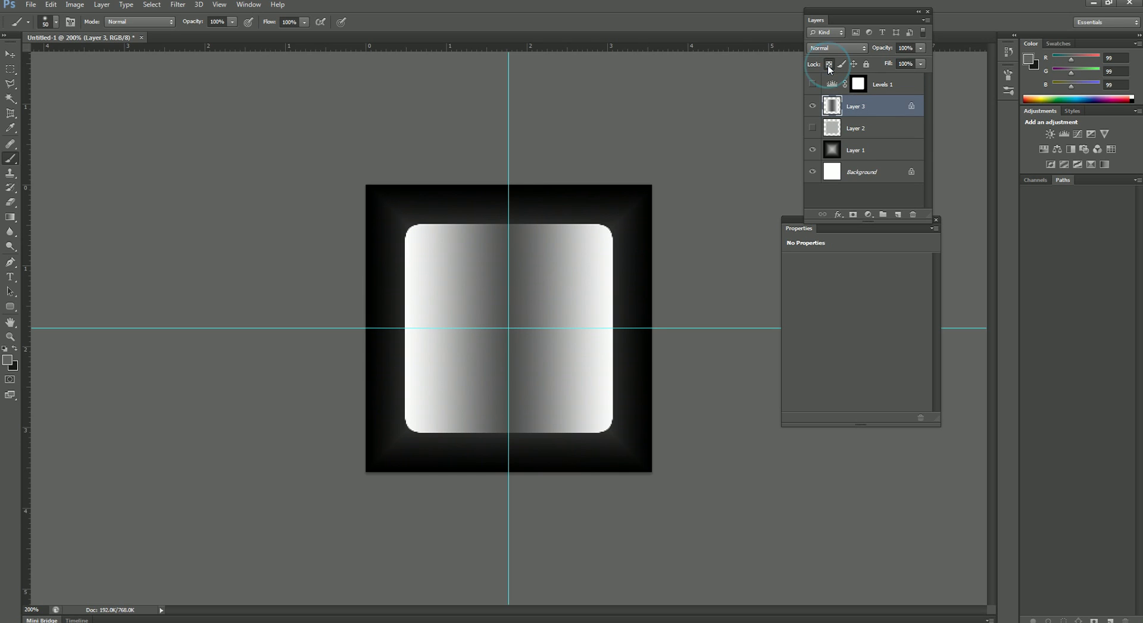
click(12, 218)
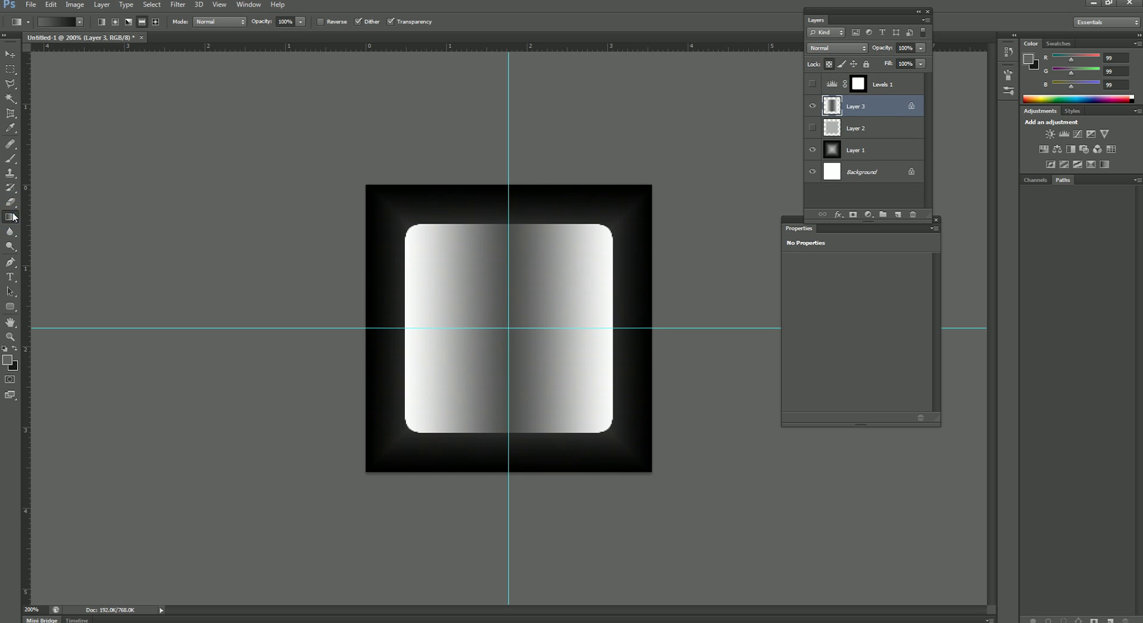
click(14, 349)
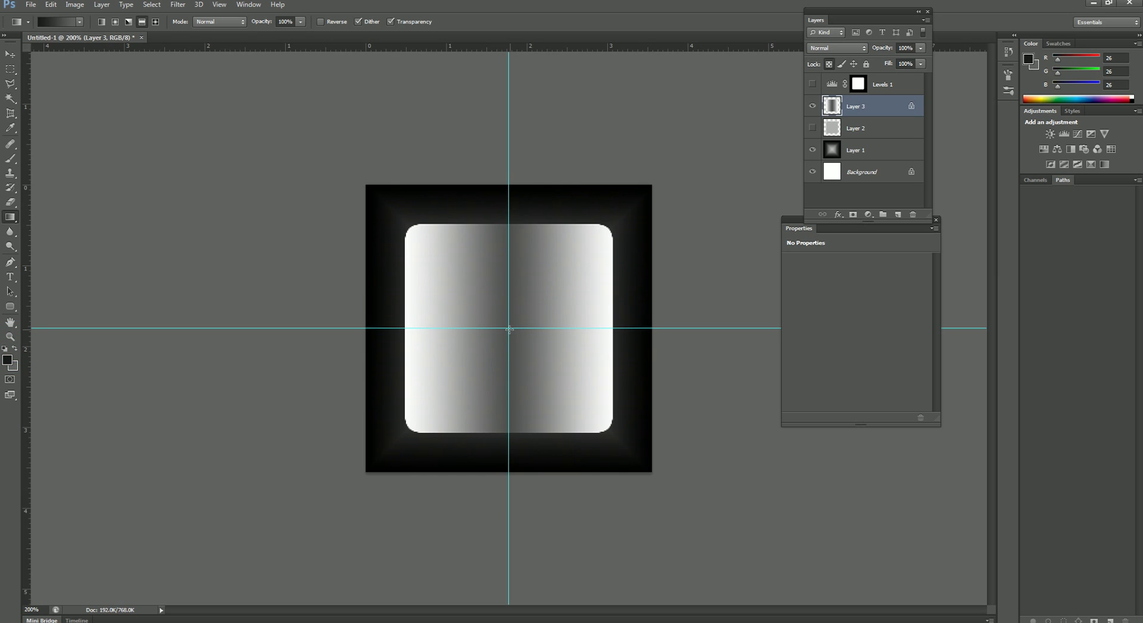
drag(509, 326, 639, 337)
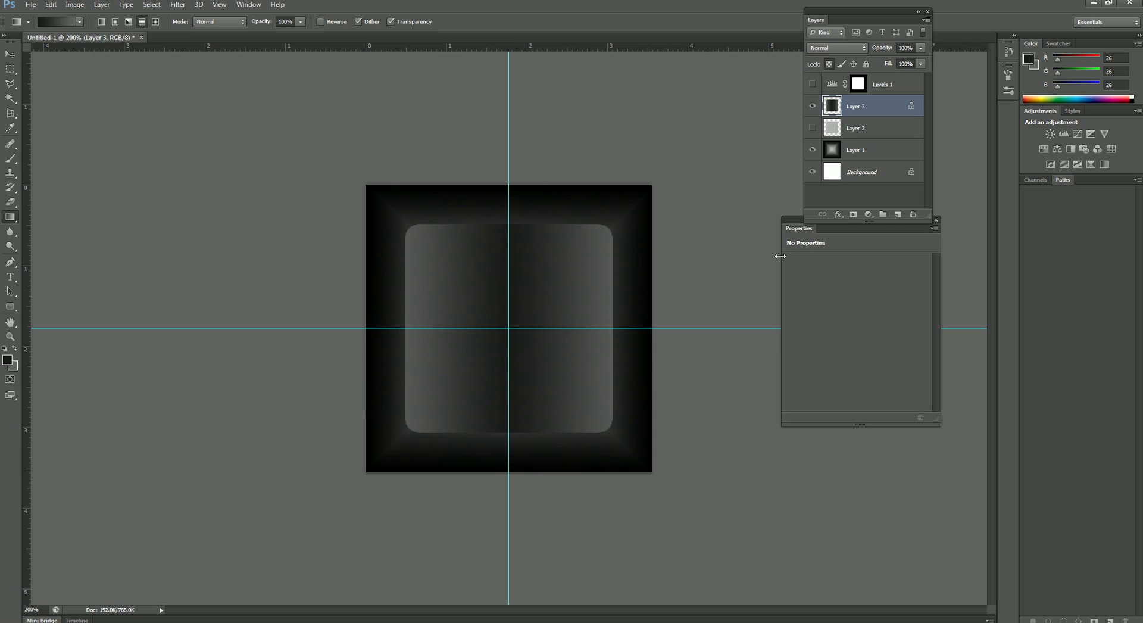
- Unlock Layer 3's transparency and Free Transform its inner face up to about 103%
click(830, 64)
click(10, 69)
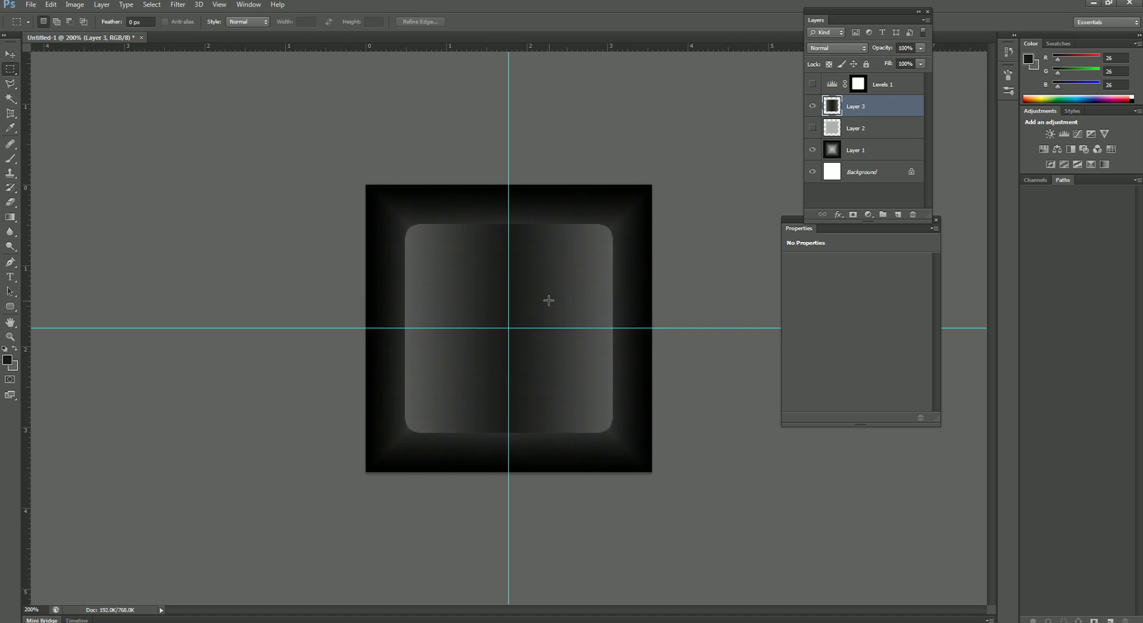
right_click(548, 300)
click(586, 401)
drag(610, 228, 615, 228)
key(Return)
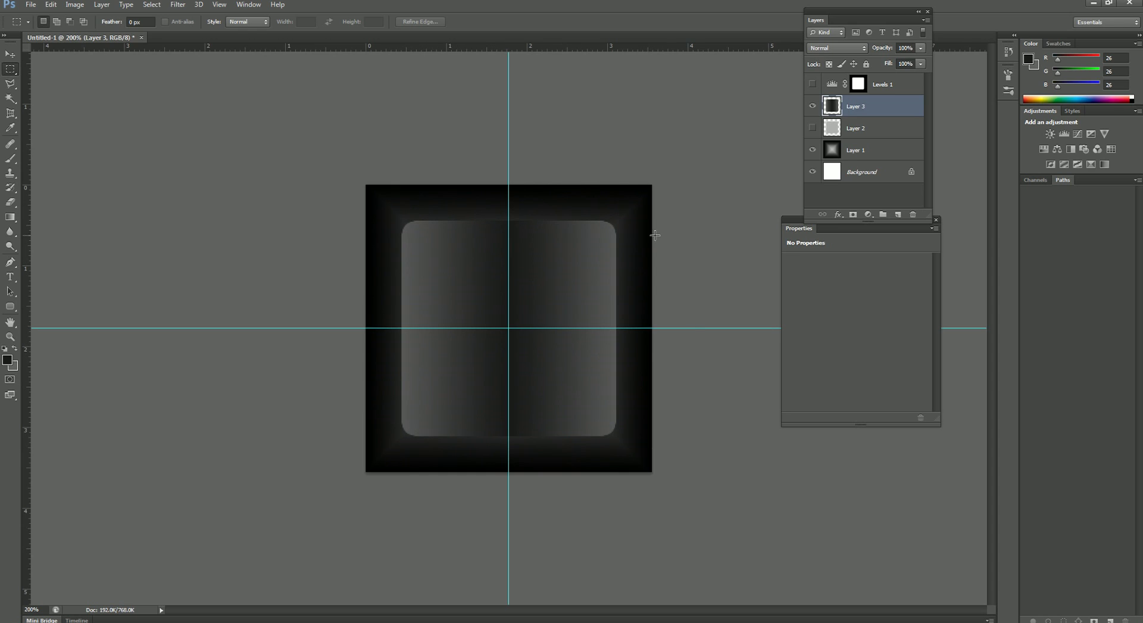
- Load the inner face selection, stroke it 2 px white on new Layer 4, then deselect
ctrl+click(832, 106)
click(896, 214)
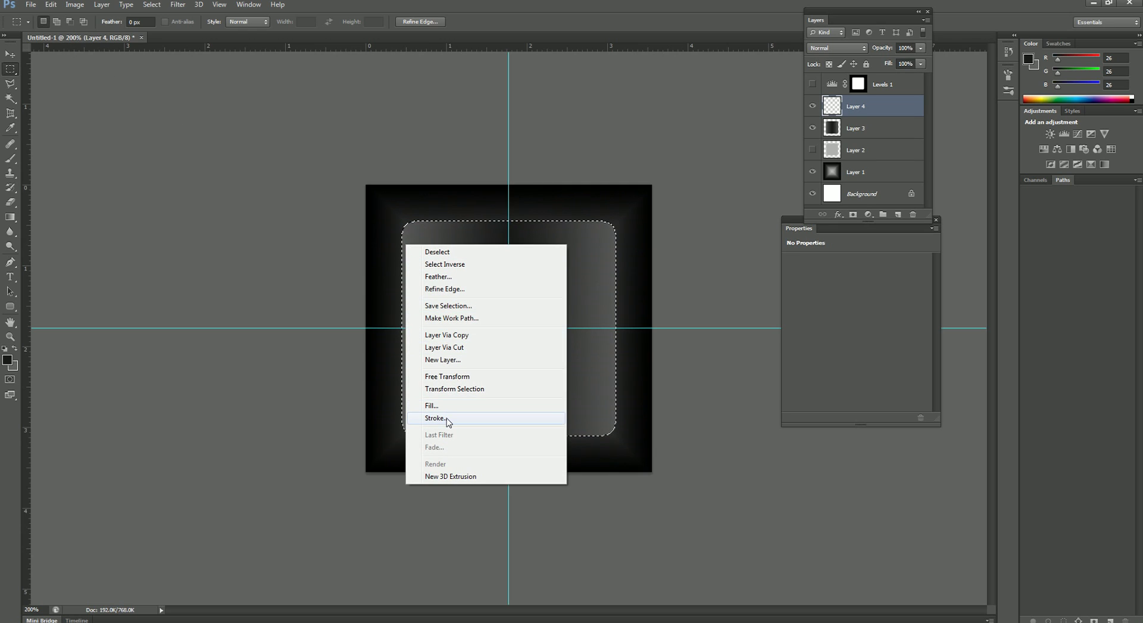
click(448, 420)
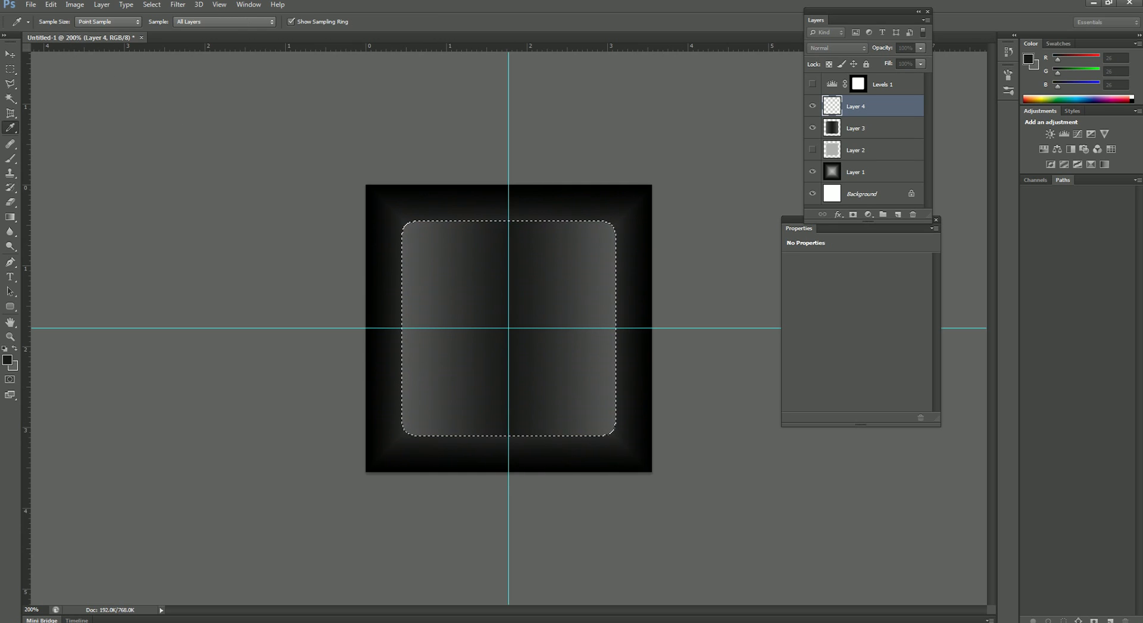
mouse_move(407, 71)
mouse_down()
mouse_move(271, 130)
mouse_move(196, 122)
mouse_up()
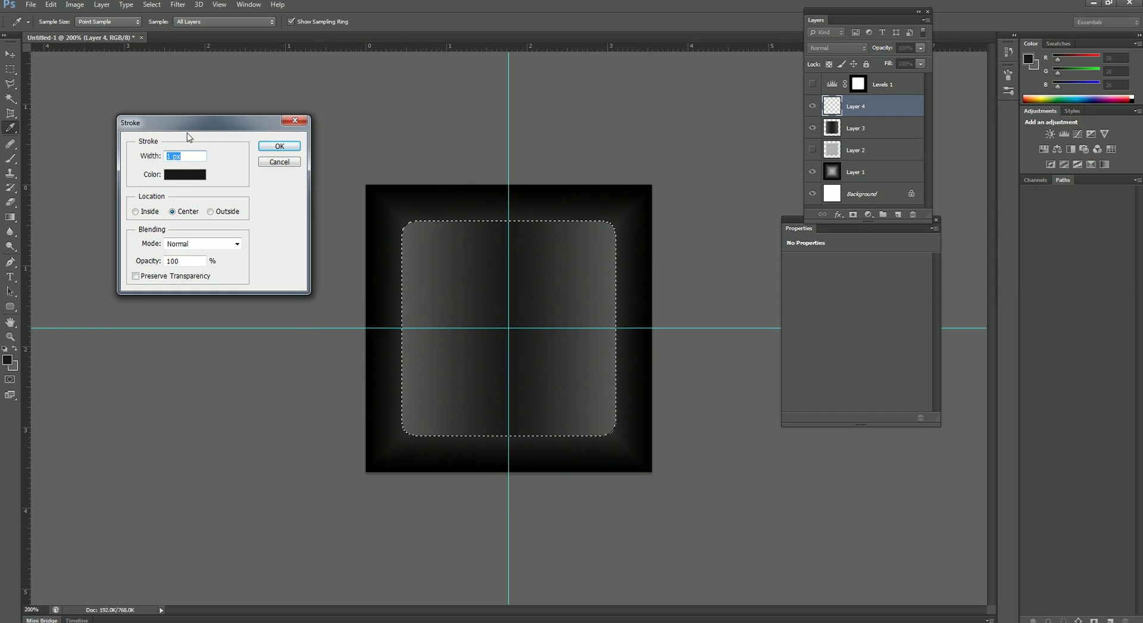
click(190, 175)
click(518, 213)
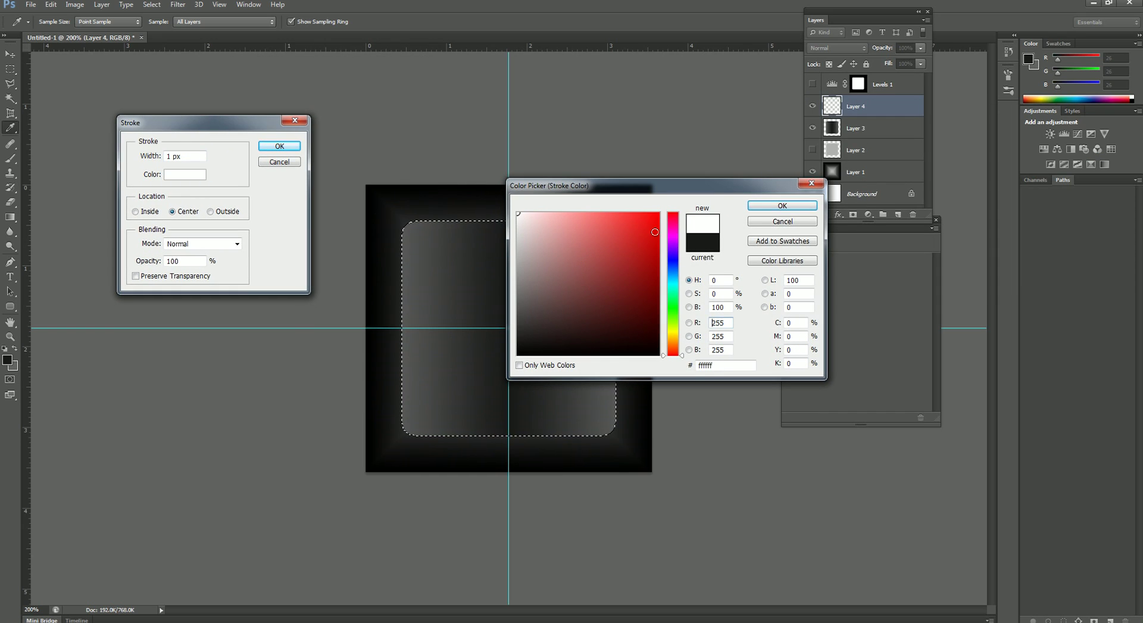
click(796, 211)
double_click(169, 156)
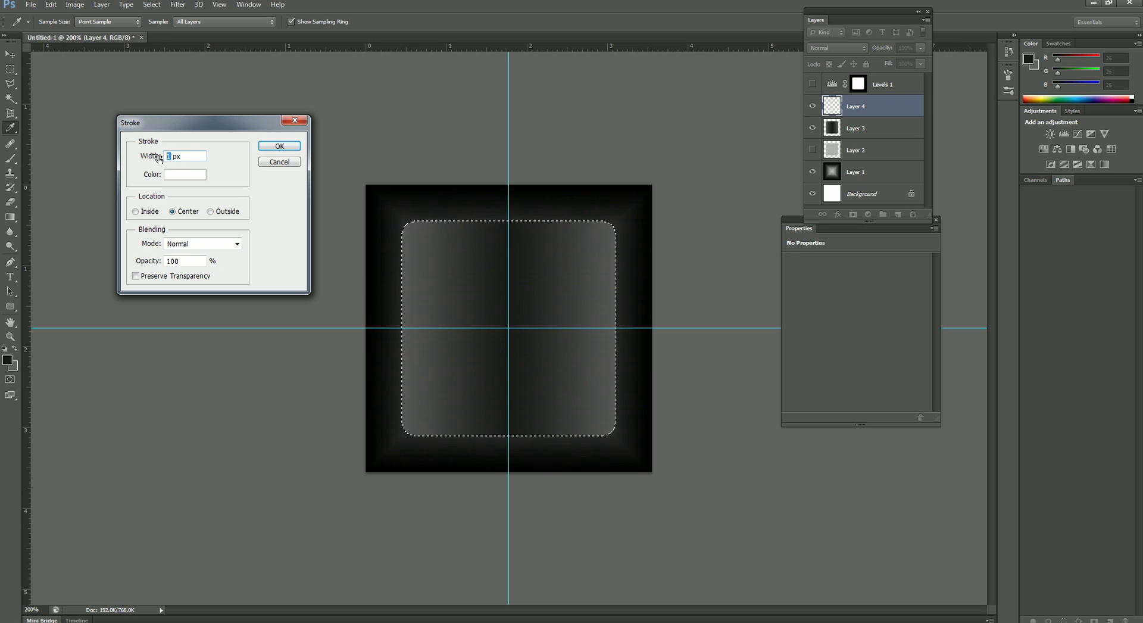
text(2)
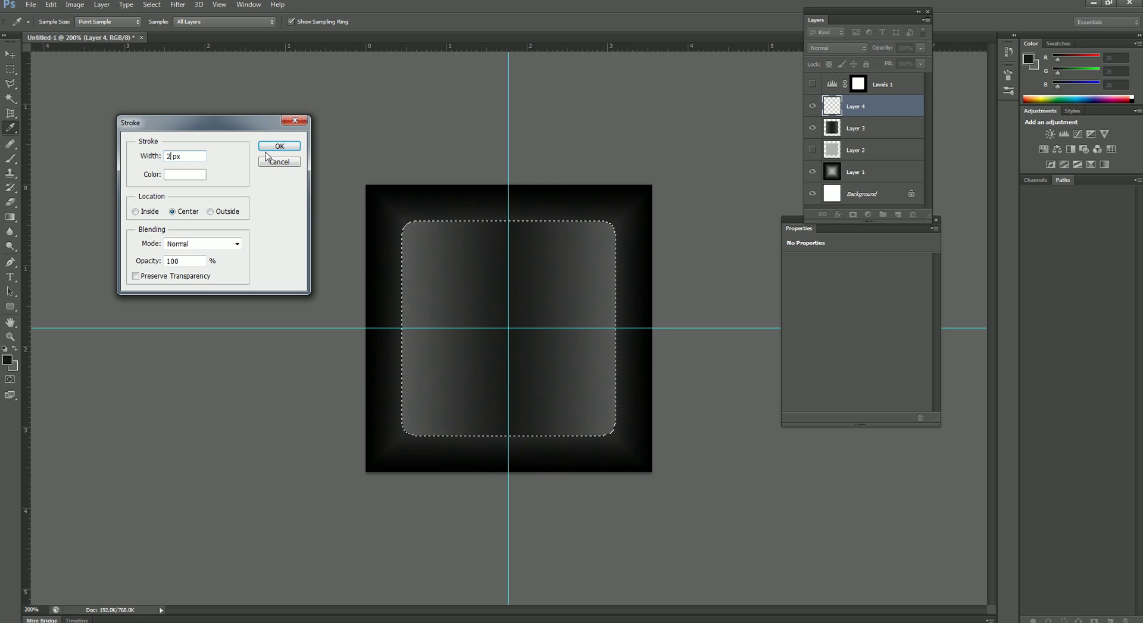
click(269, 149)
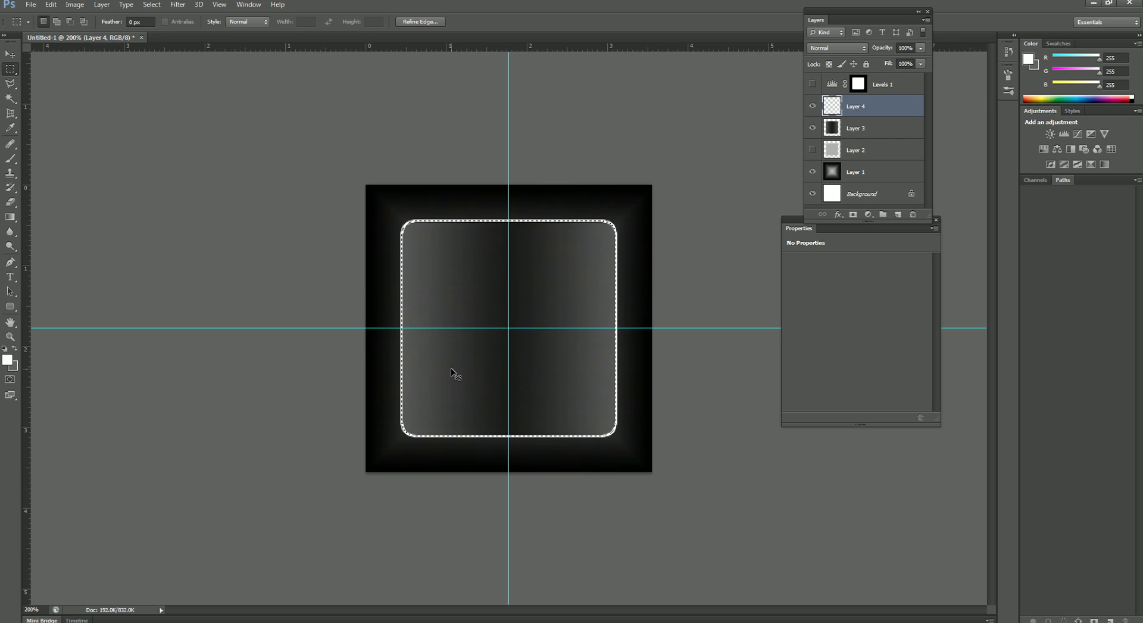
key(ctrl+d)
- Blur Layer 4's white outline with a 1.8 pixel Gaussian Blur
click(177, 5)
mouse_move(280, 117)
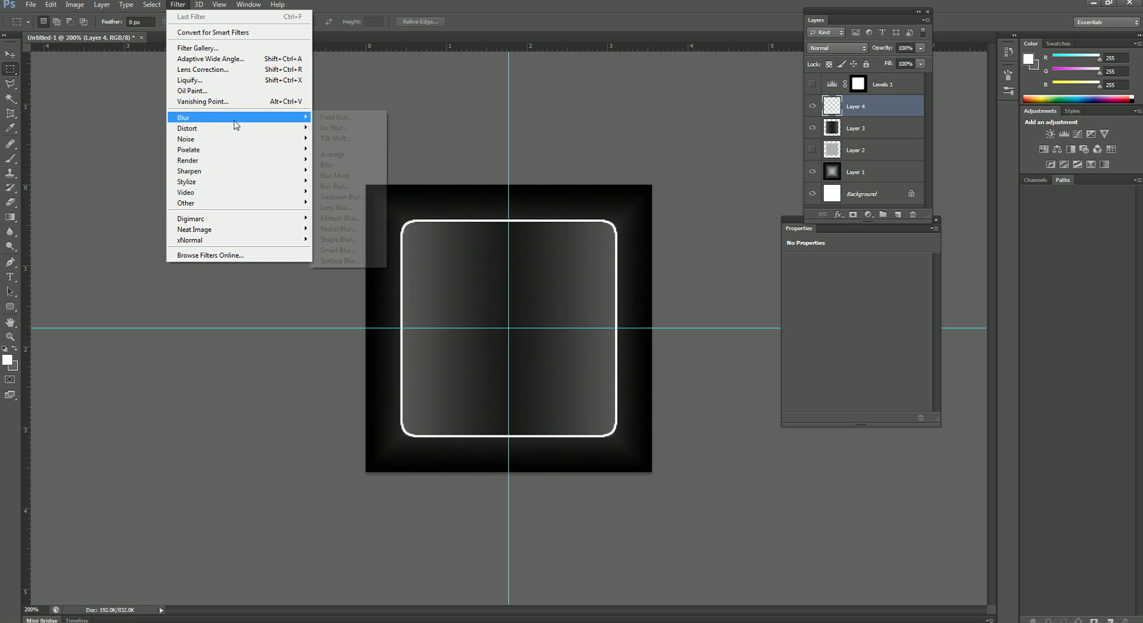
click(348, 197)
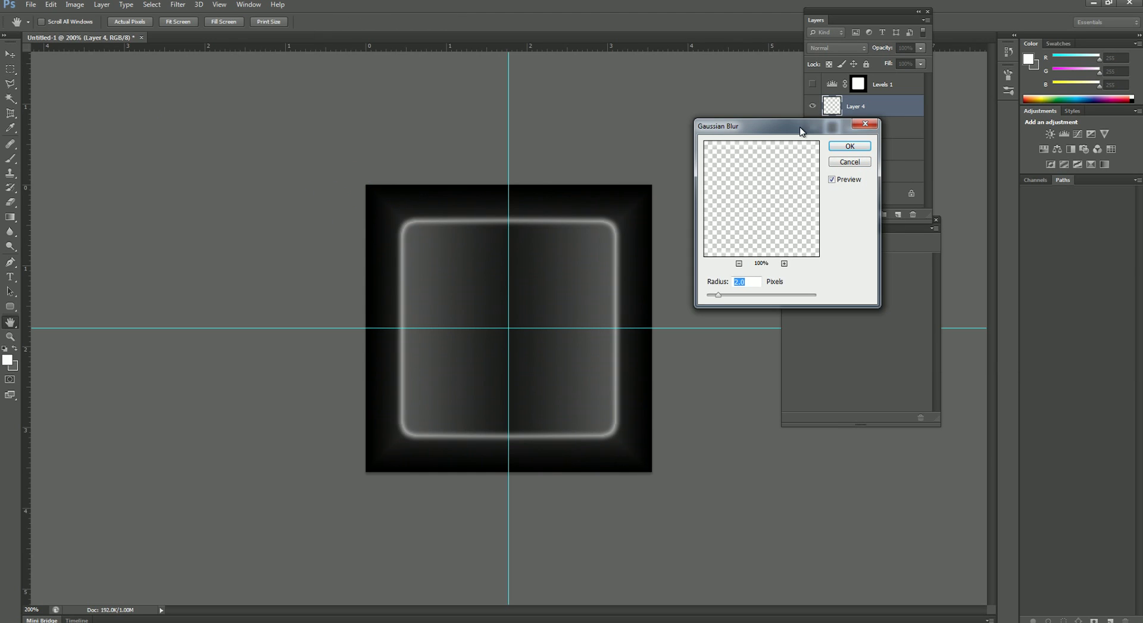
drag(735, 295, 715, 298)
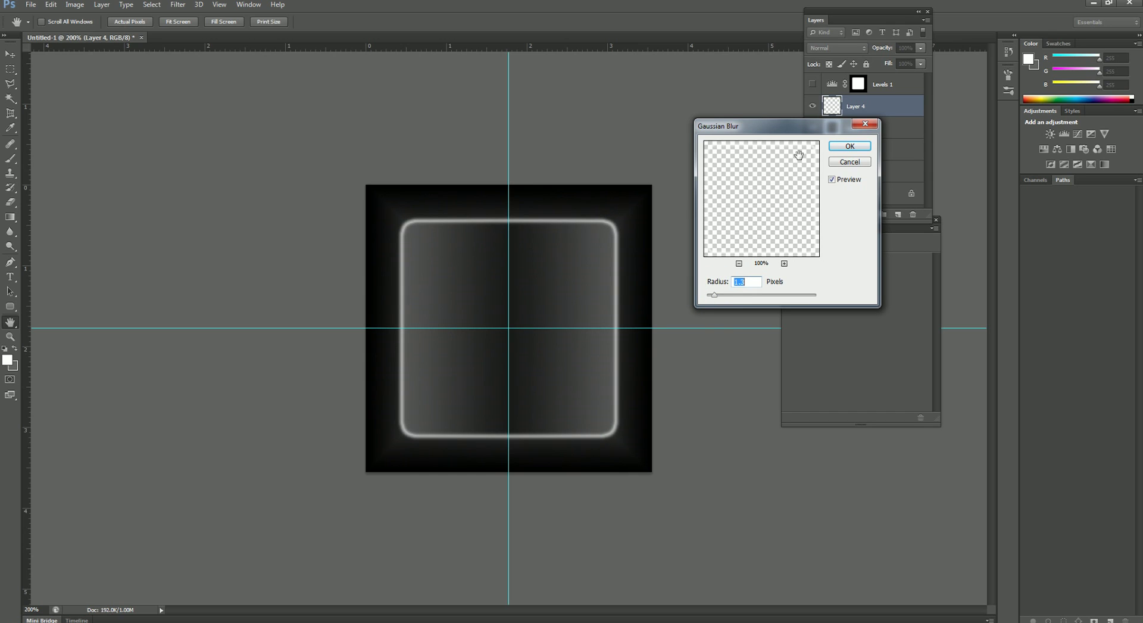
click(849, 146)
- Try different opacities for Layer 4, leaving the glow at 100%
click(920, 52)
drag(920, 61, 886, 66)
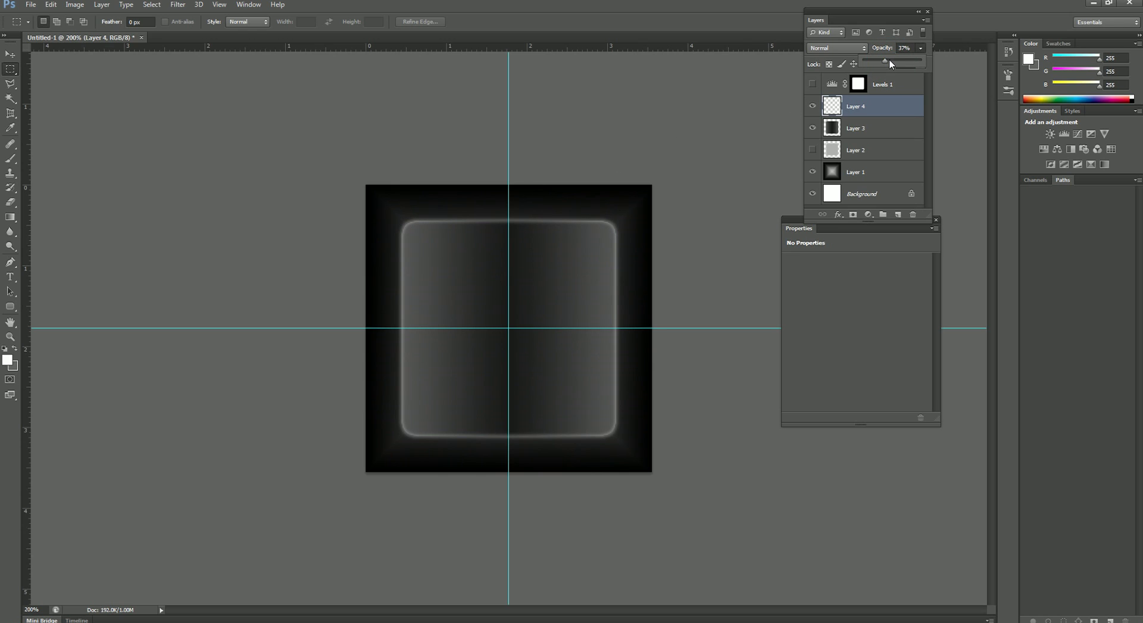
drag(884, 64, 870, 35)
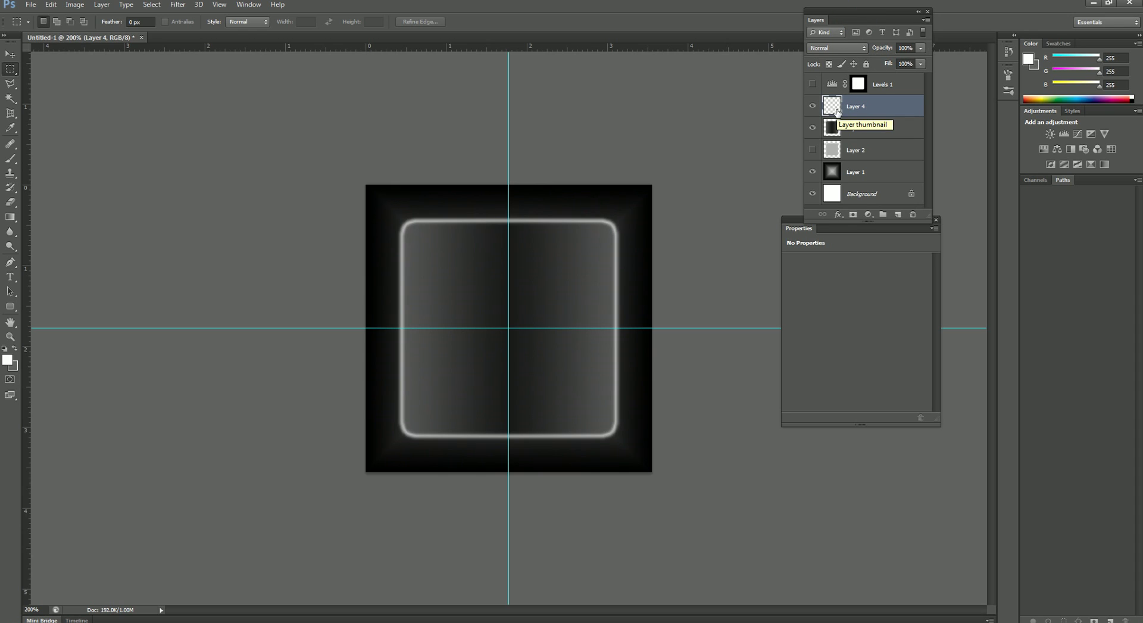
- Try darkening the glow with Hue/Saturation, then cancel the change
key(i)
key(ctrl+u)
drag(830, 225, 887, 224)
click(973, 130)
- Lower Layer 4's opacity to dim the glow and hide the canvas guides
click(920, 49)
drag(912, 63, 889, 58)
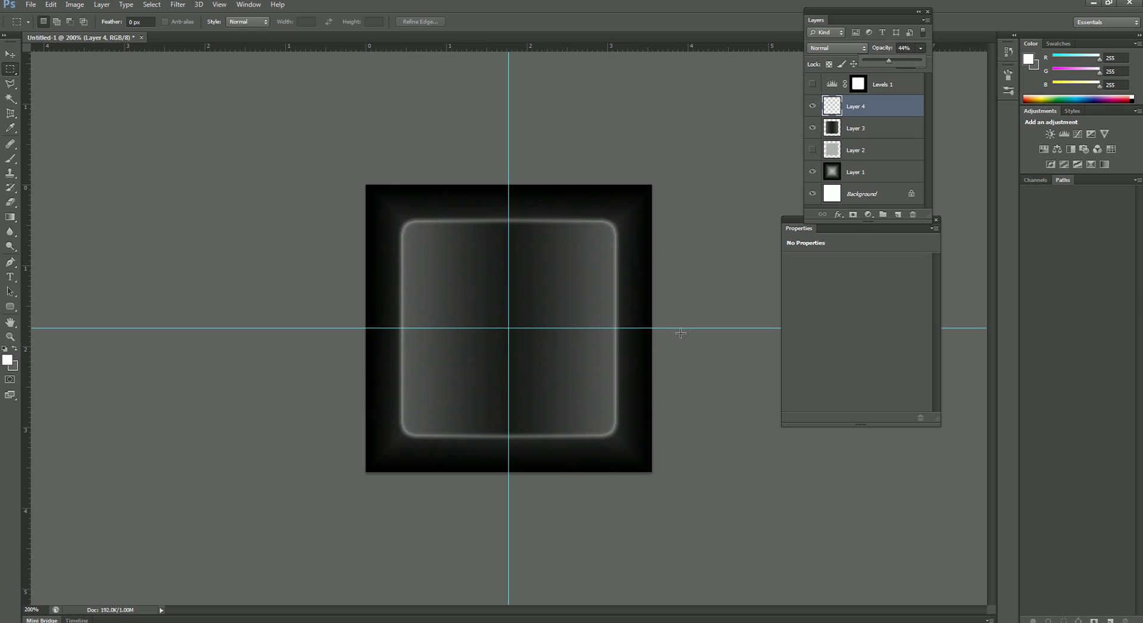
click(224, 6)
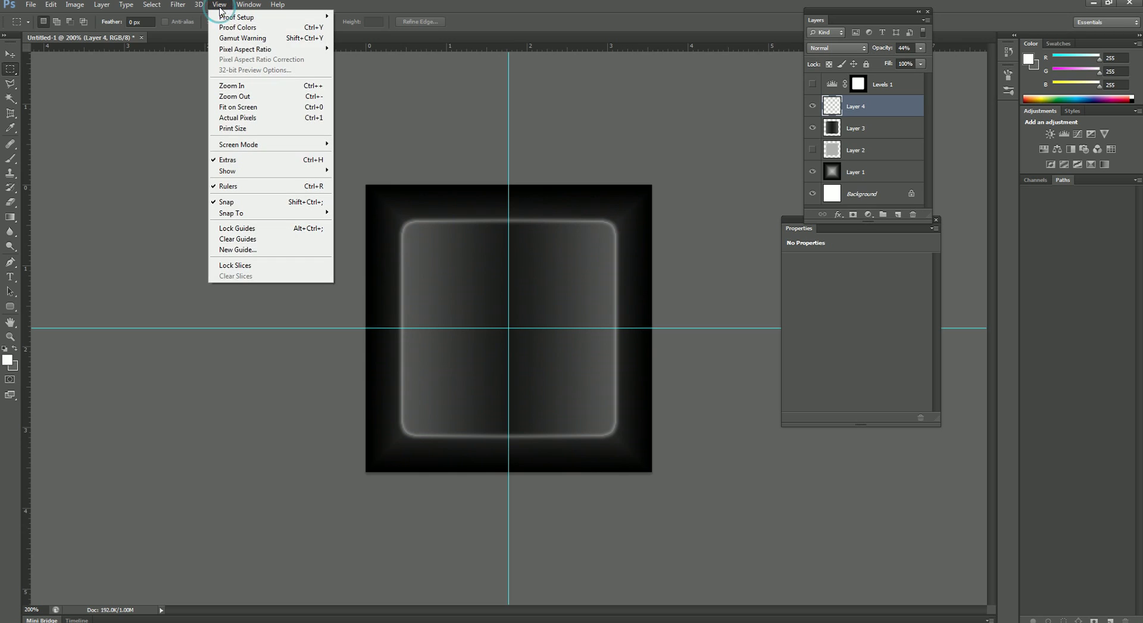
click(236, 162)
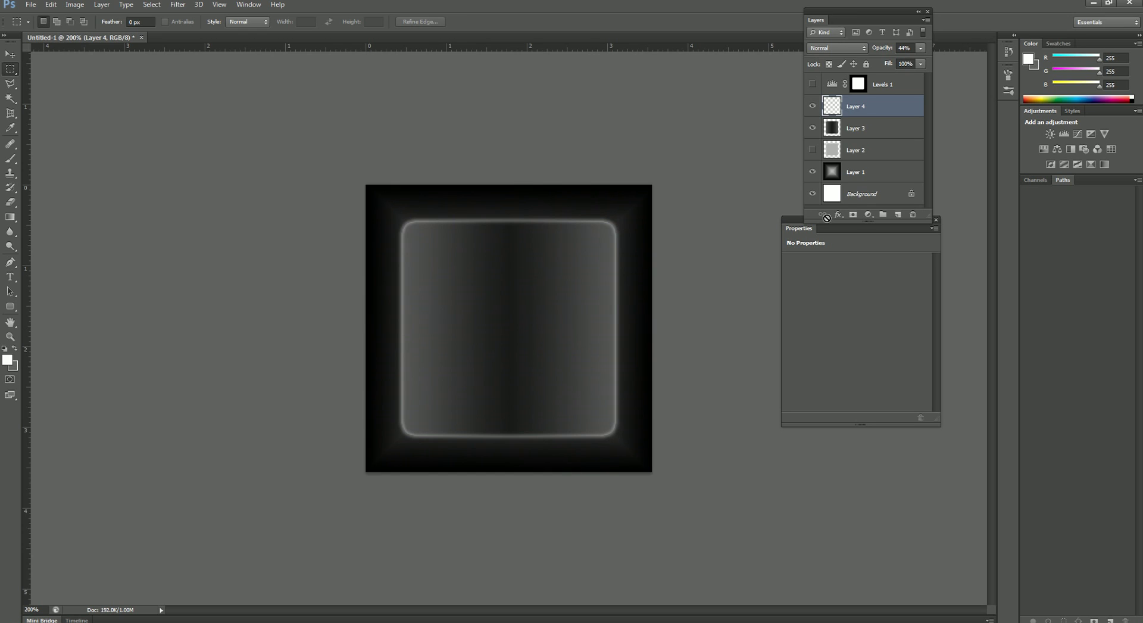
- Lower Layer 3's lightness to -15 with Hue/Saturation (Ctrl+U)
click(832, 133)
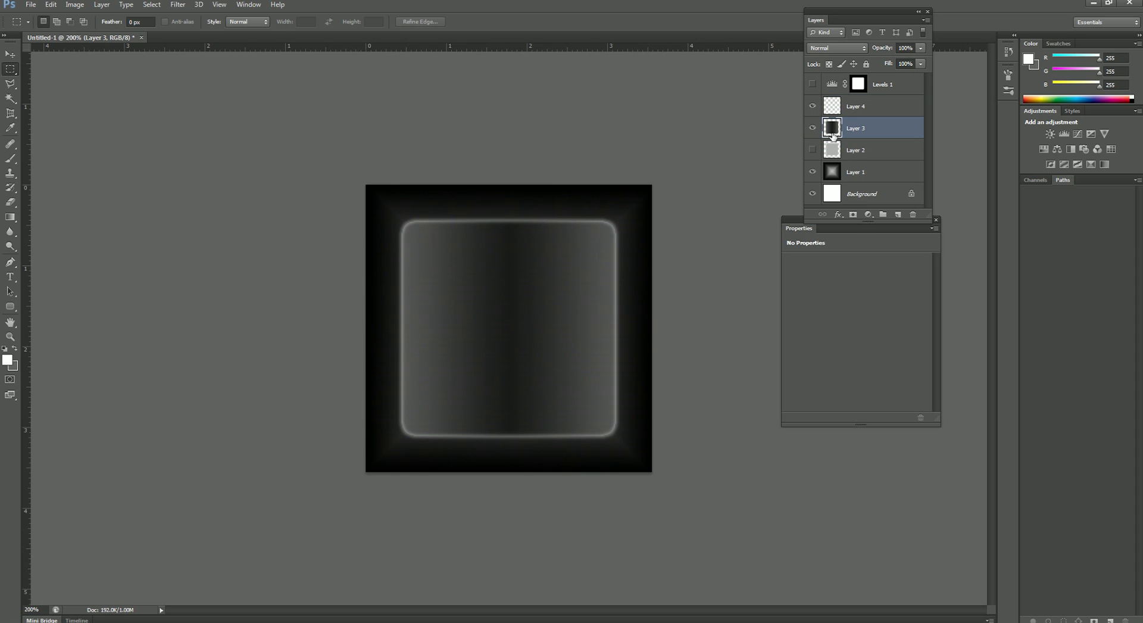
key(ctrl+u)
drag(836, 221, 826, 229)
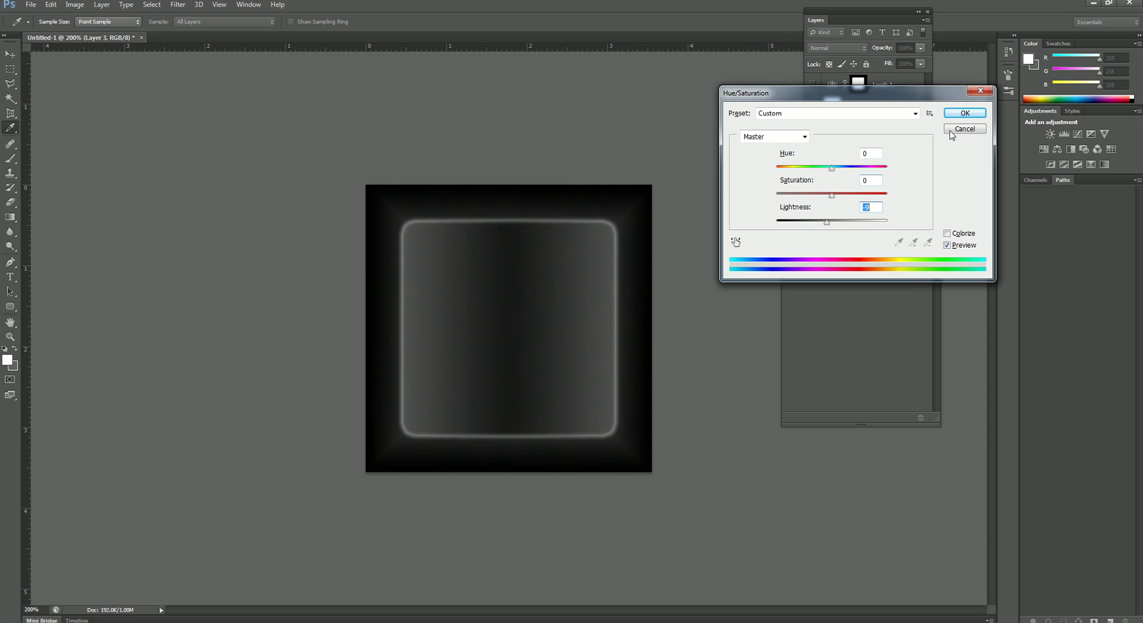
click(963, 113)
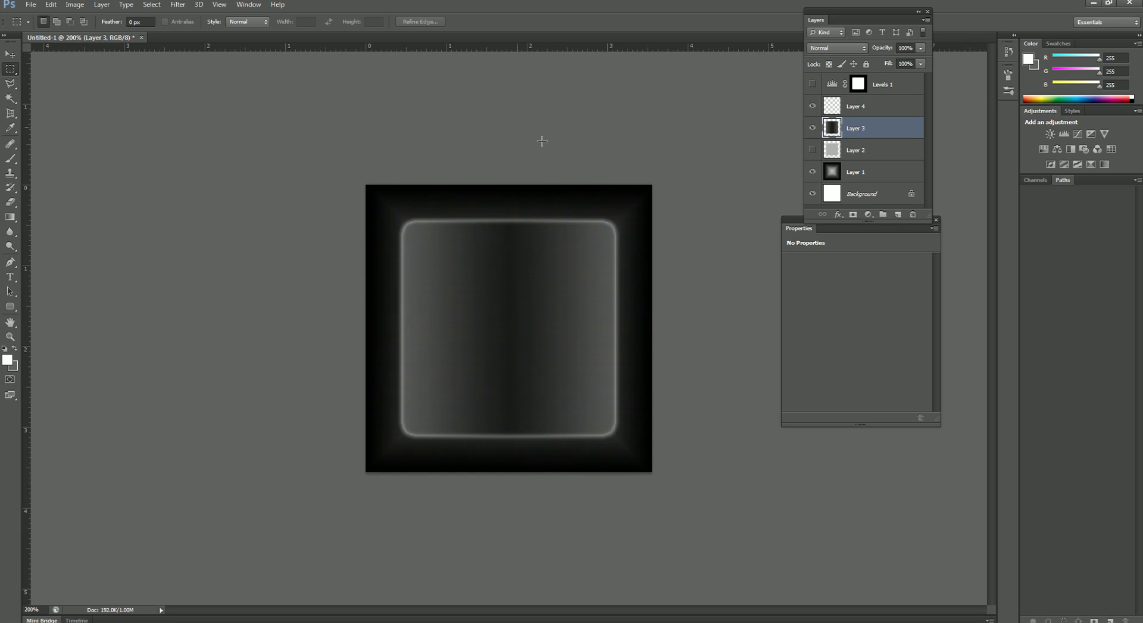
- Define the keycap as a brush preset named Key
click(47, 4)
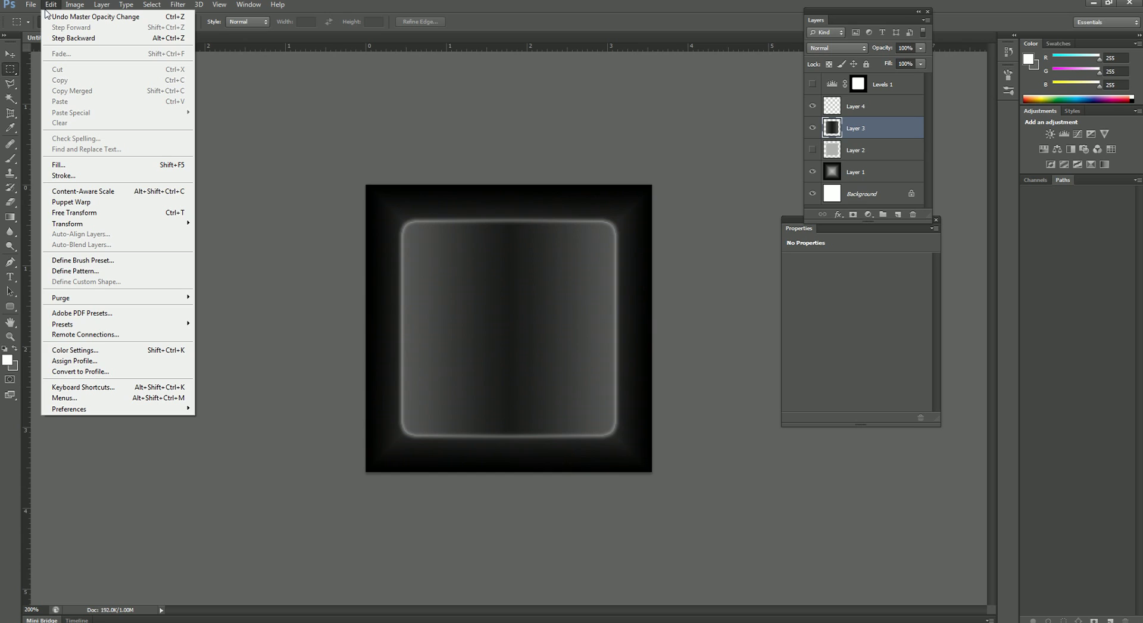
click(88, 261)
text(Key)
key(Return)
- Create a new blank white 1024×1024 px document
click(30, 4)
click(37, 16)
key(Tab)
text(1024)
key(Tab)
key(Tab)
text(1)
key(Return)
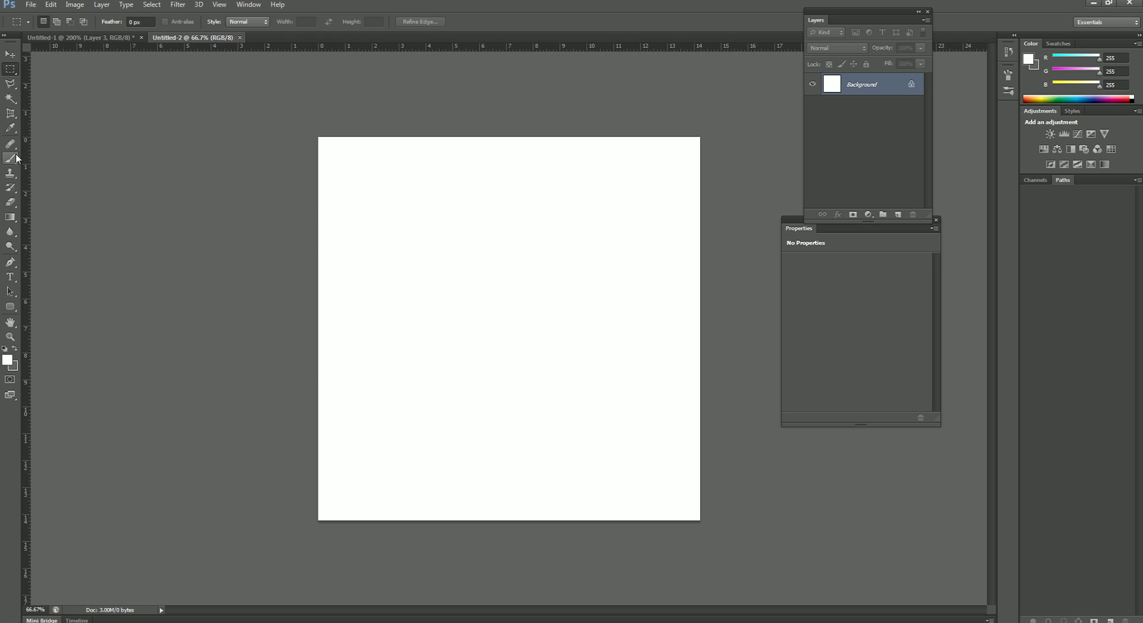
- Choose the Brush tool with the 256 px Key tip and default black and white colours
click(10, 158)
right_click(400, 190)
drag(523, 289, 525, 331)
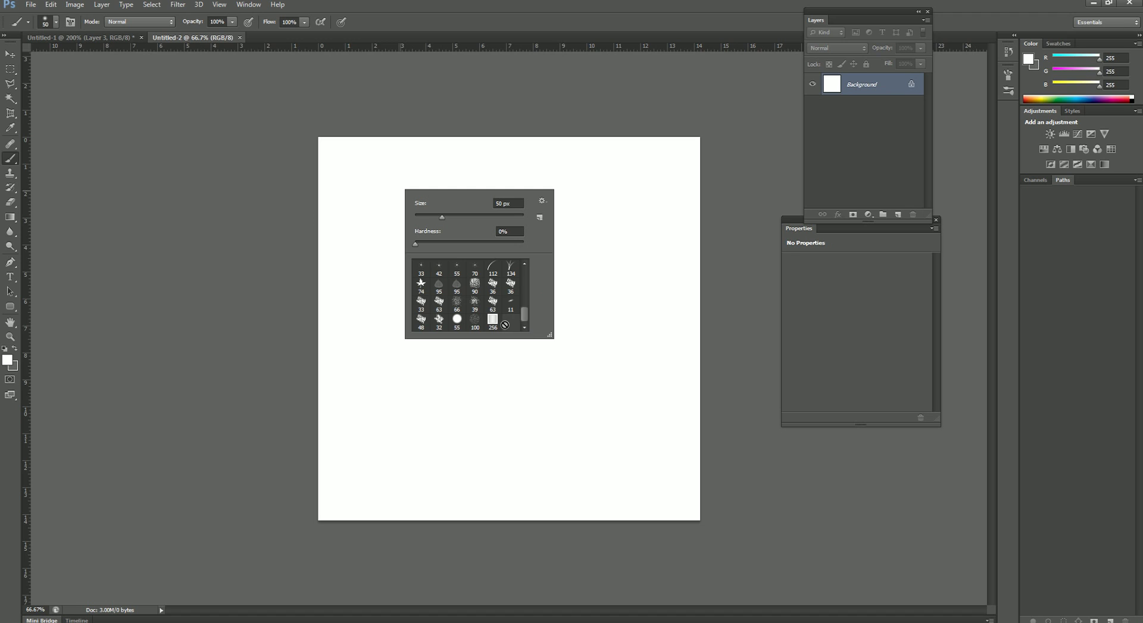
click(494, 325)
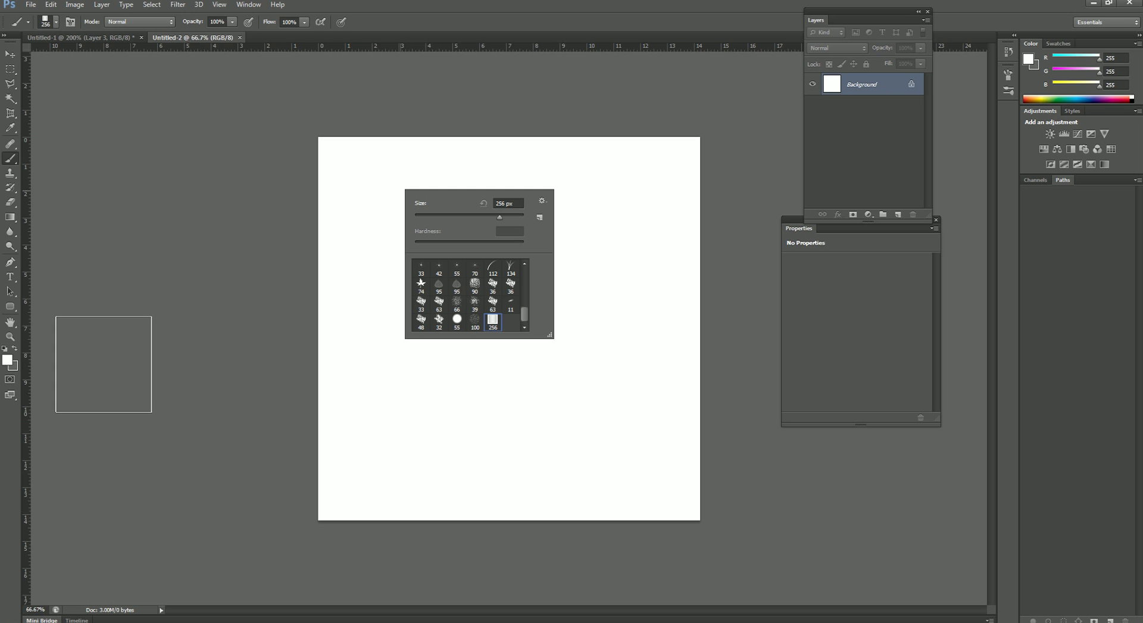
click(200, 180)
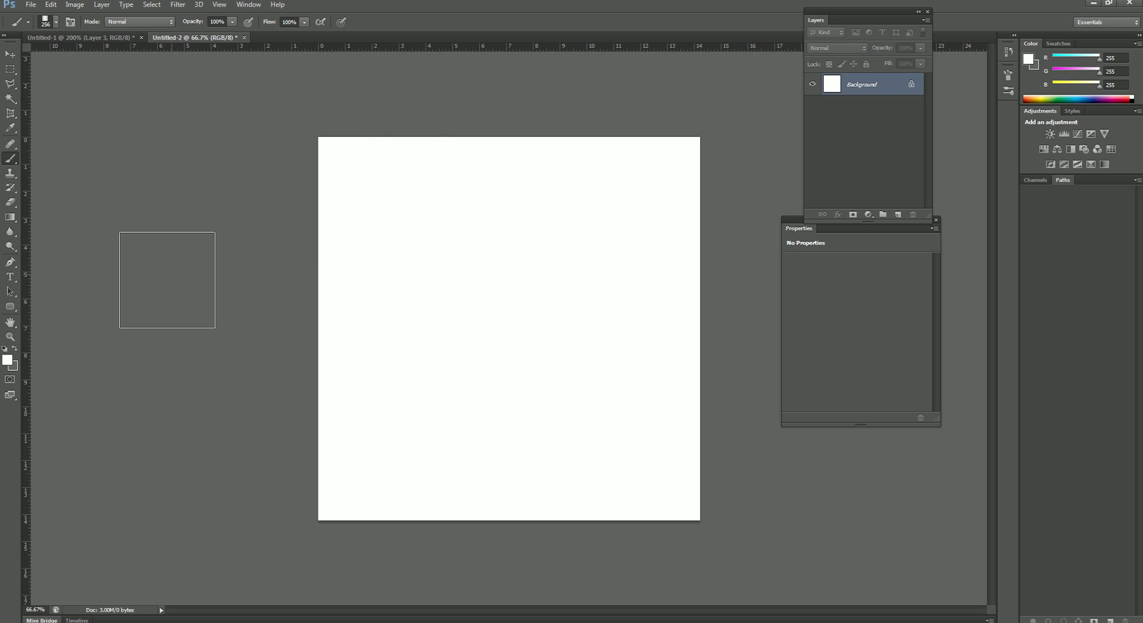
key(d)
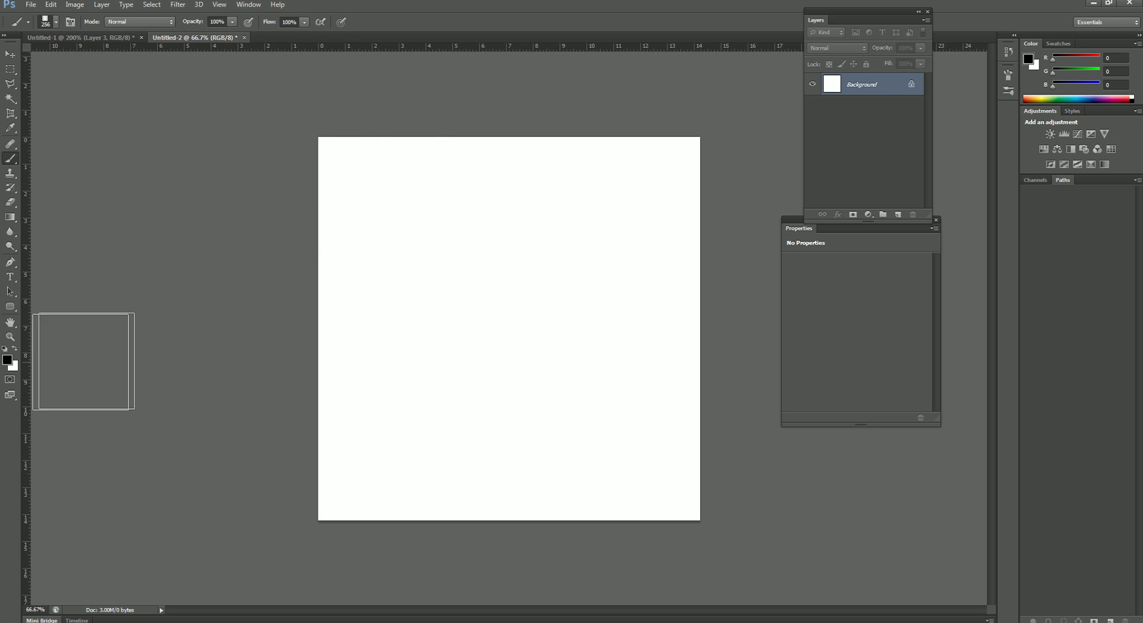
- Stamp test keys and a test stroke, then undo them to clear the canvas
click(450, 239)
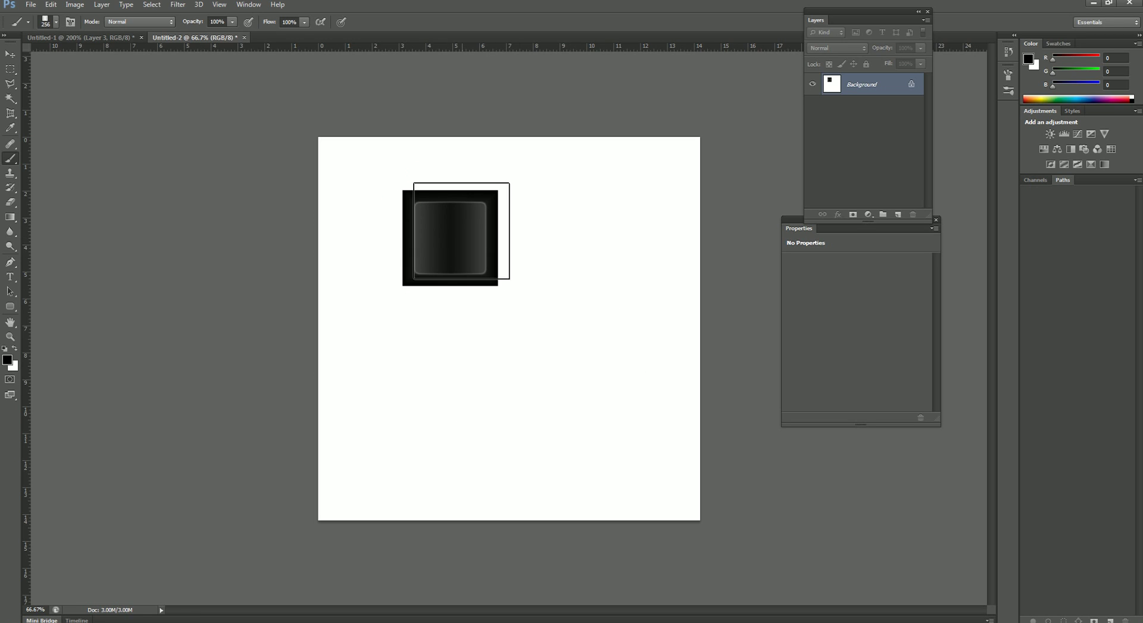
key(ctrl+z)
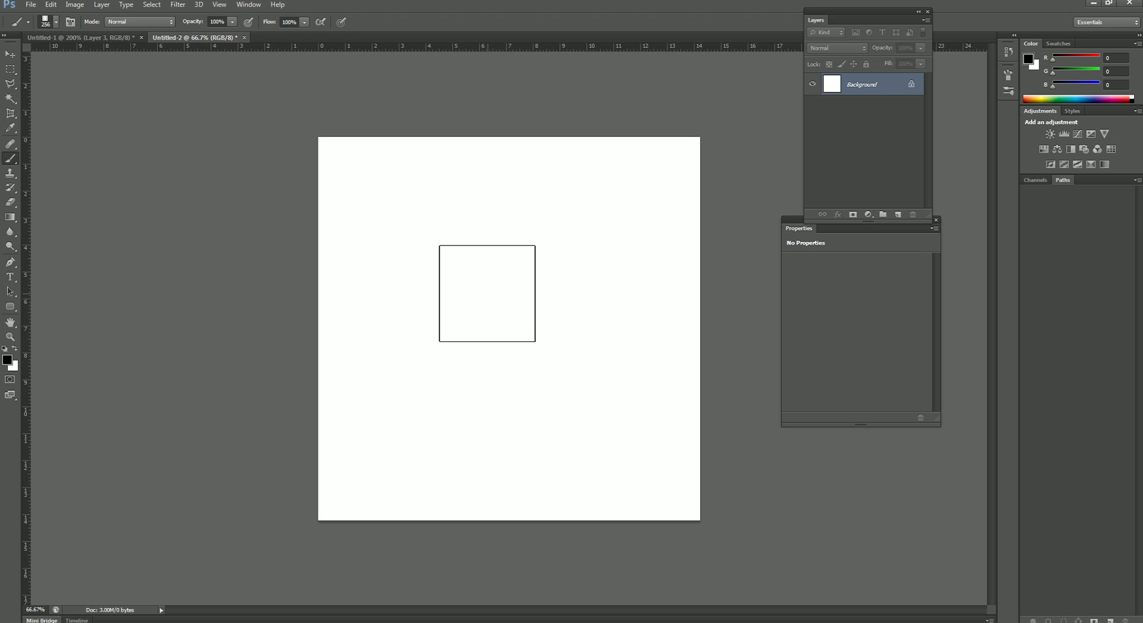
drag(368, 244, 681, 248)
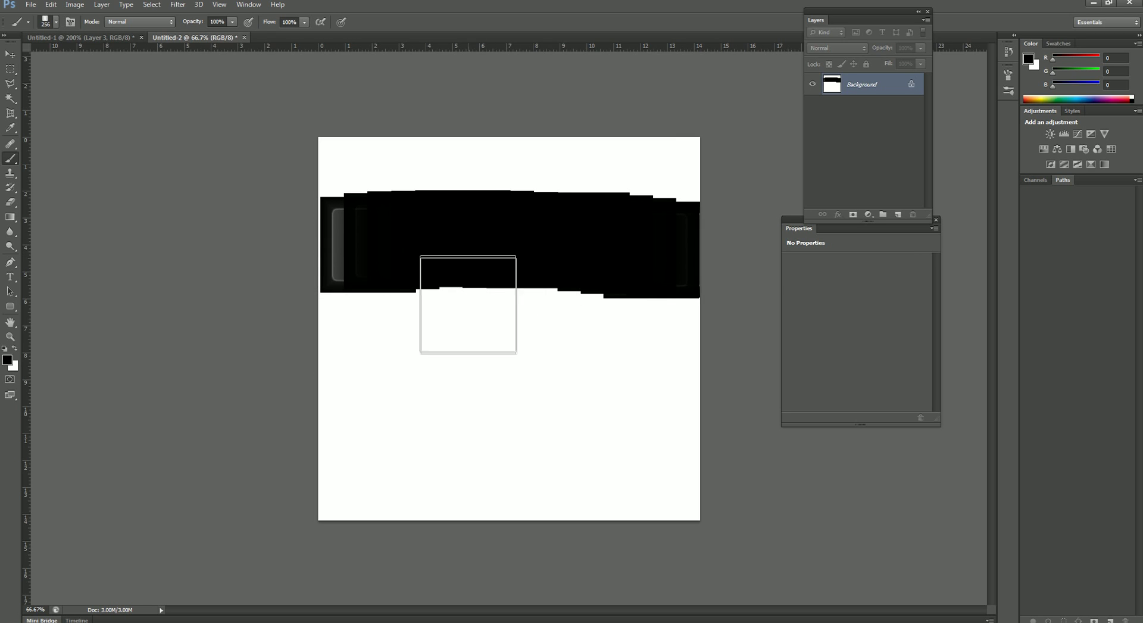
click(385, 381)
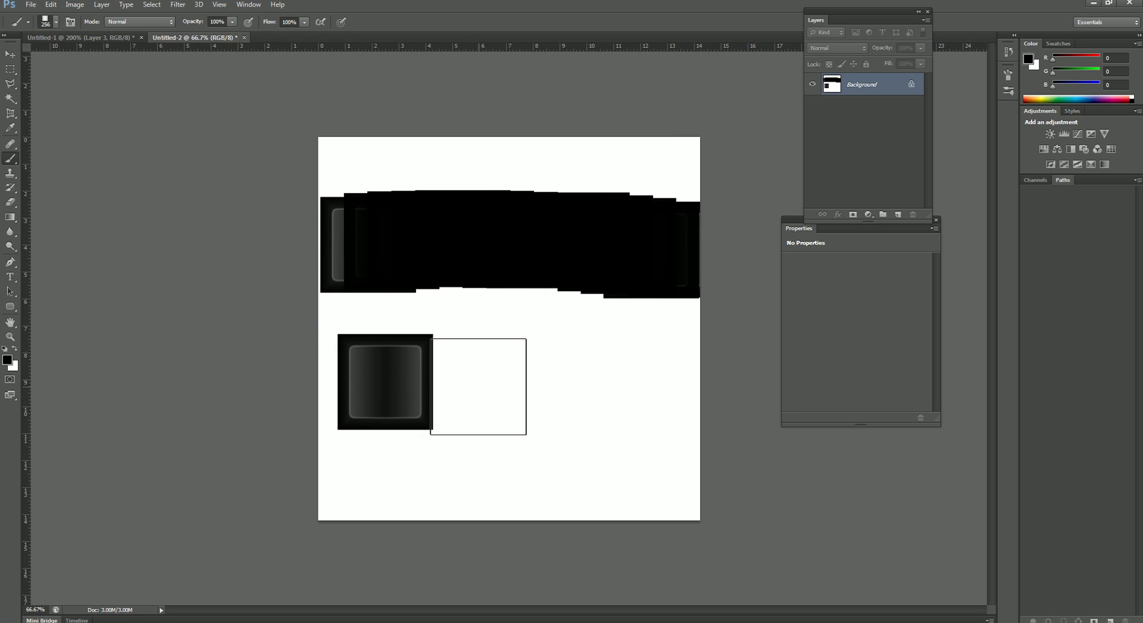
click(481, 382)
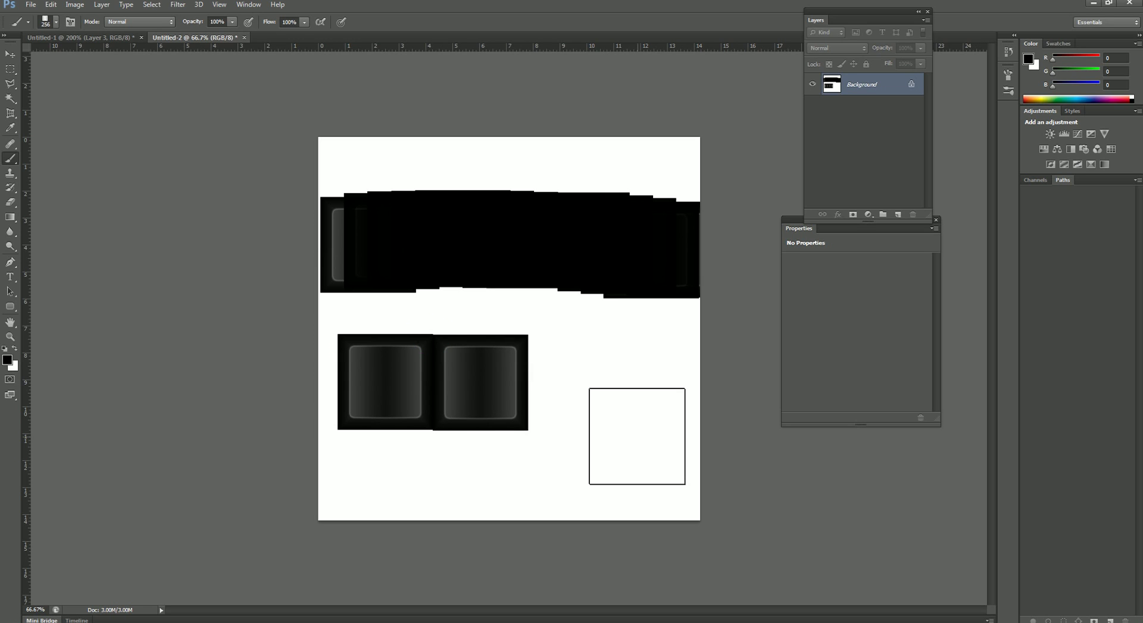
key(ctrl+z)
key(ctrl+z)
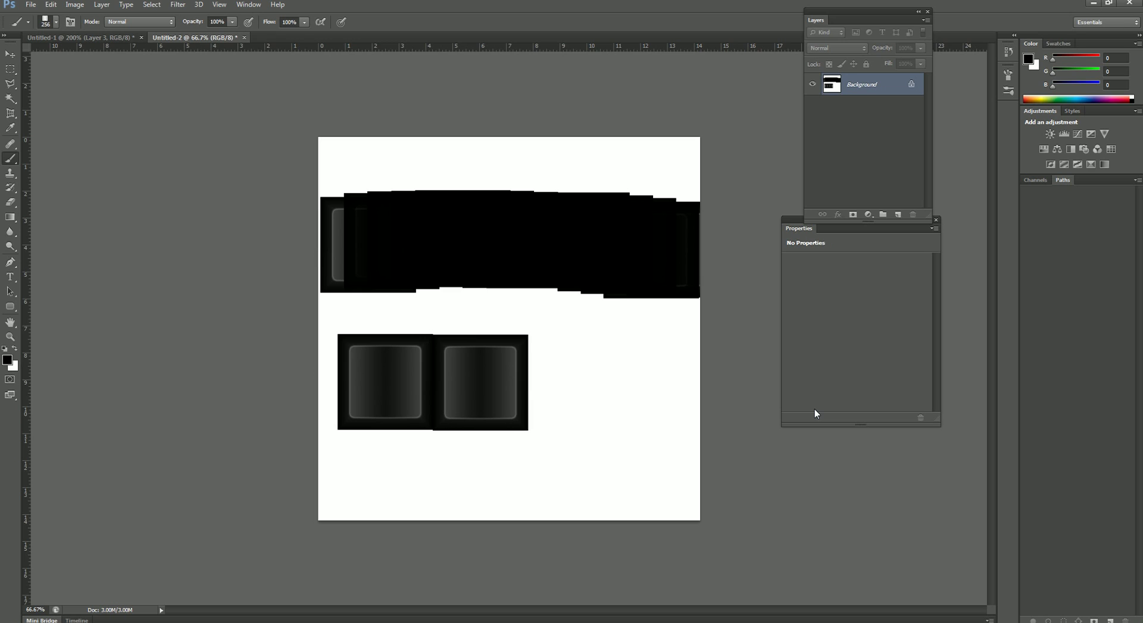
key(ctrl+z)
key(ctrl+alt+z)
key(ctrl+alt+z)
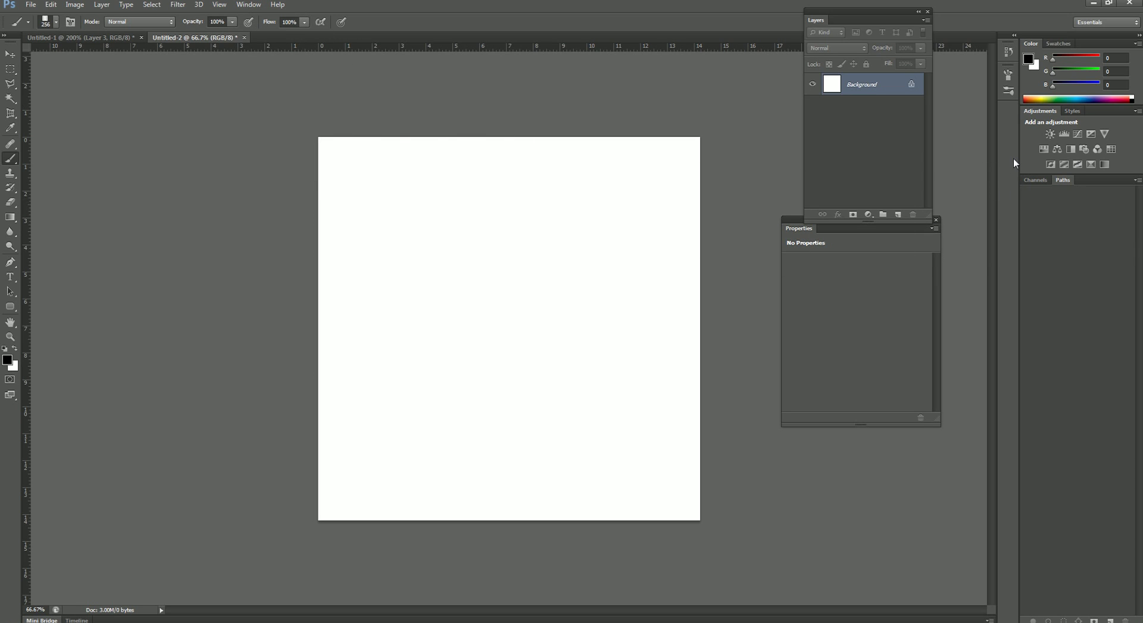
- Widen the Key brush's tip spacing to 98% so stamps separate
click(1009, 97)
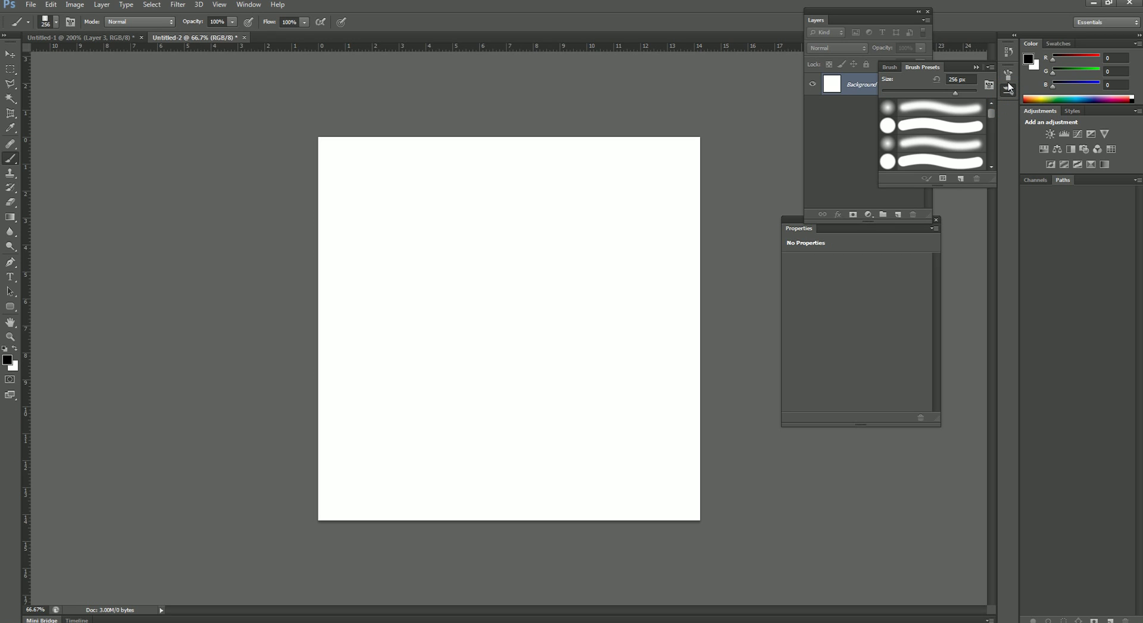
click(1009, 76)
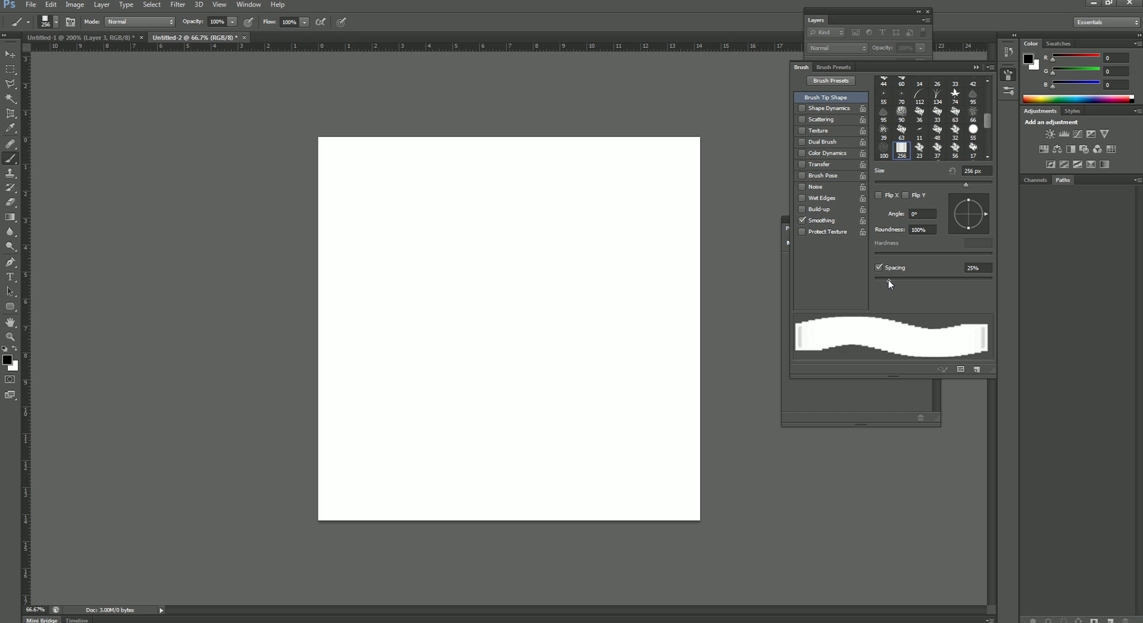
drag(889, 280, 931, 277)
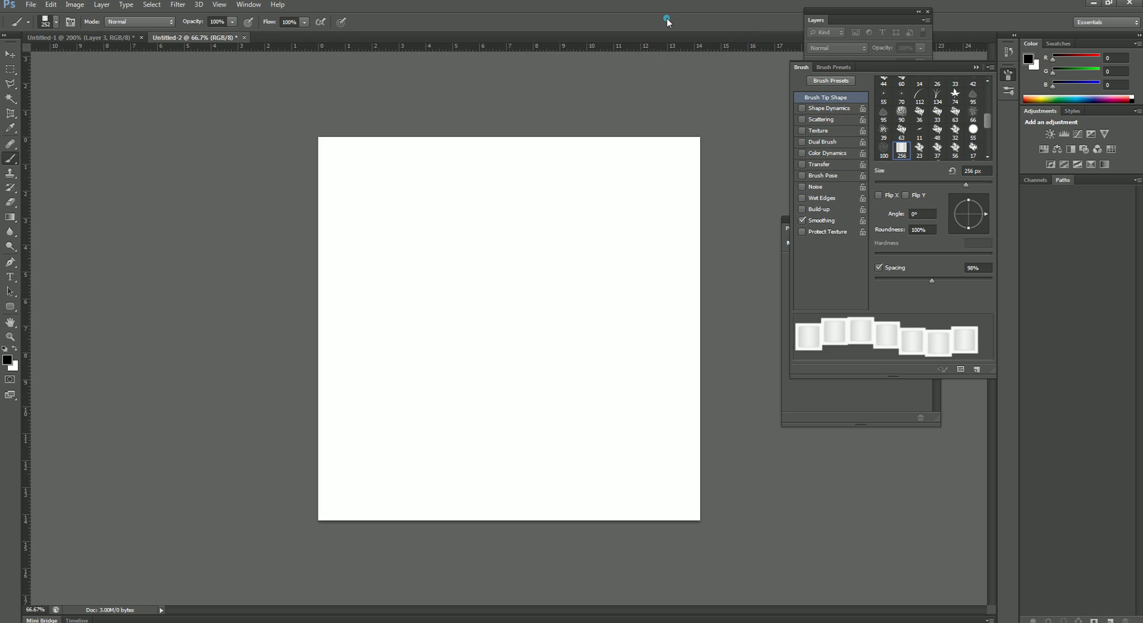
- Shrink the Key brush and paint the top row of keys, discarding two trial rows
key(bracketleft)
key(bracketleft)
key(bracketleft)
key(bracketleft)
key(bracketleft)
click(355, 218)
drag(355, 218, 663, 233)
key(ctrl+z)
drag(337, 206, 723, 212)
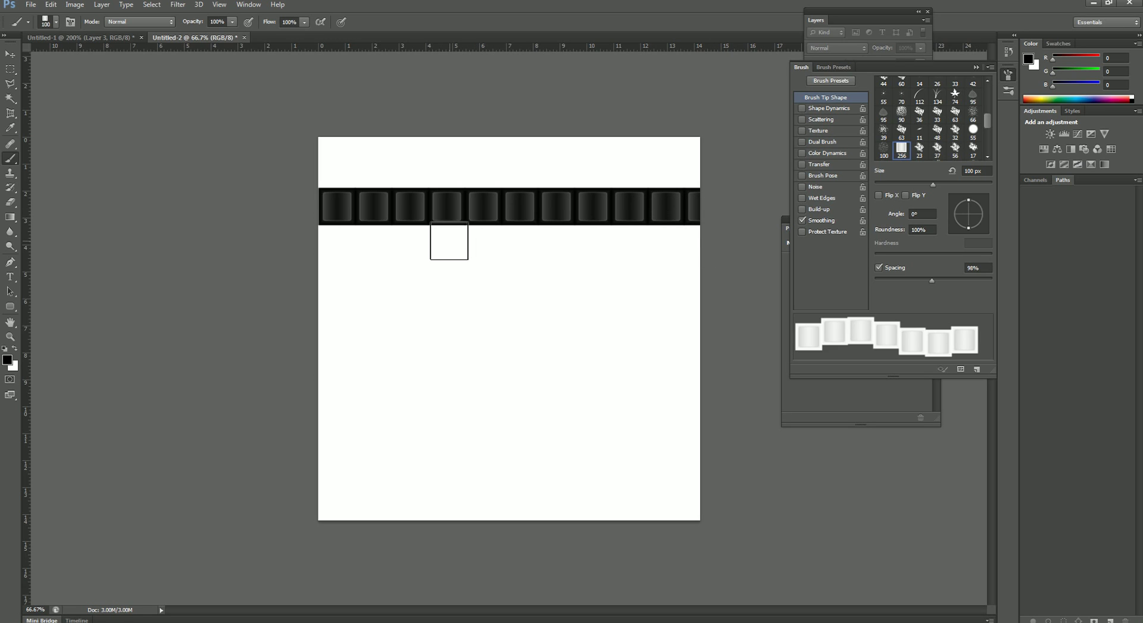
key(ctrl+z)
drag(358, 201, 726, 215)
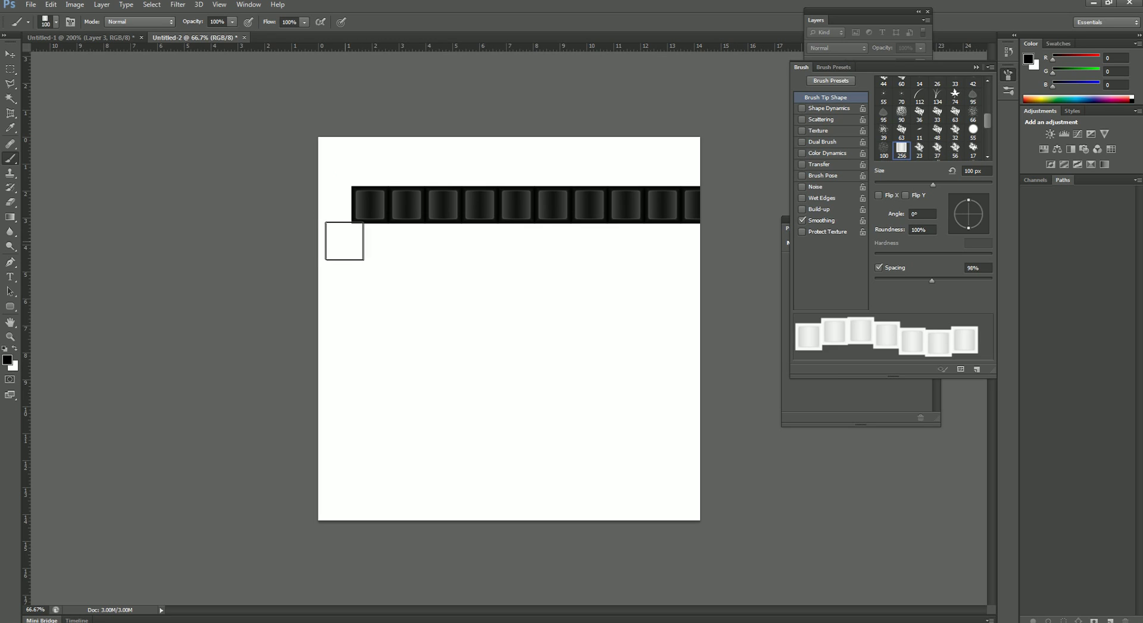
- Paint an offset second row and a third row of keys below the top row
shift+click(348, 242)
key(ctrl+z)
click(351, 241)
drag(351, 242, 714, 248)
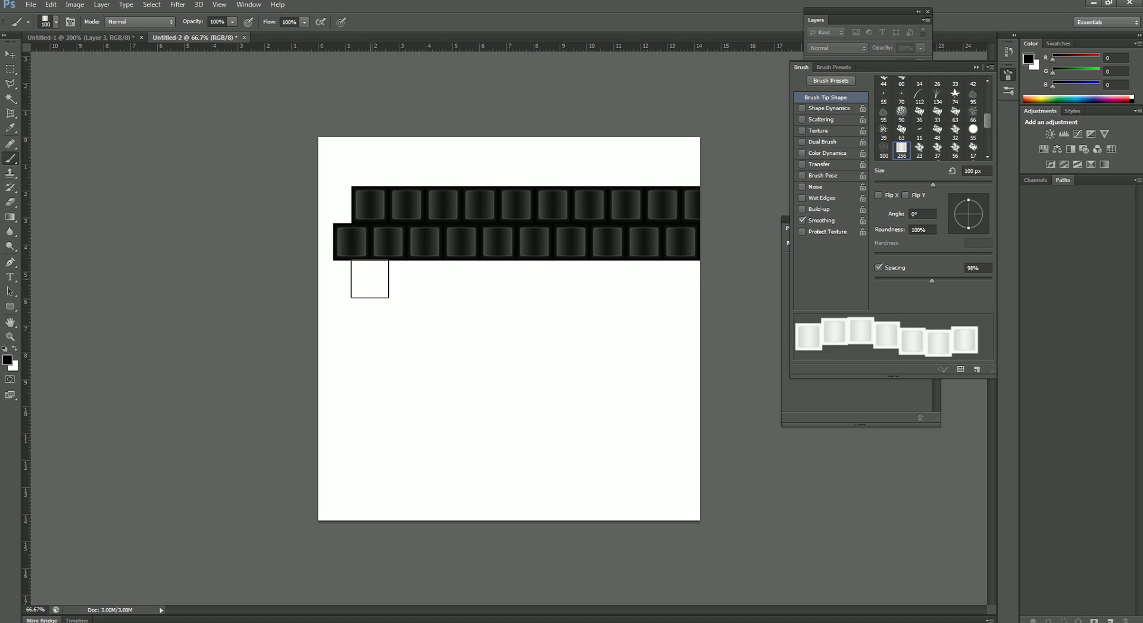
mouse_move(371, 279)
mouse_down()
mouse_move(357, 262)
mouse_move(749, 309)
mouse_up()
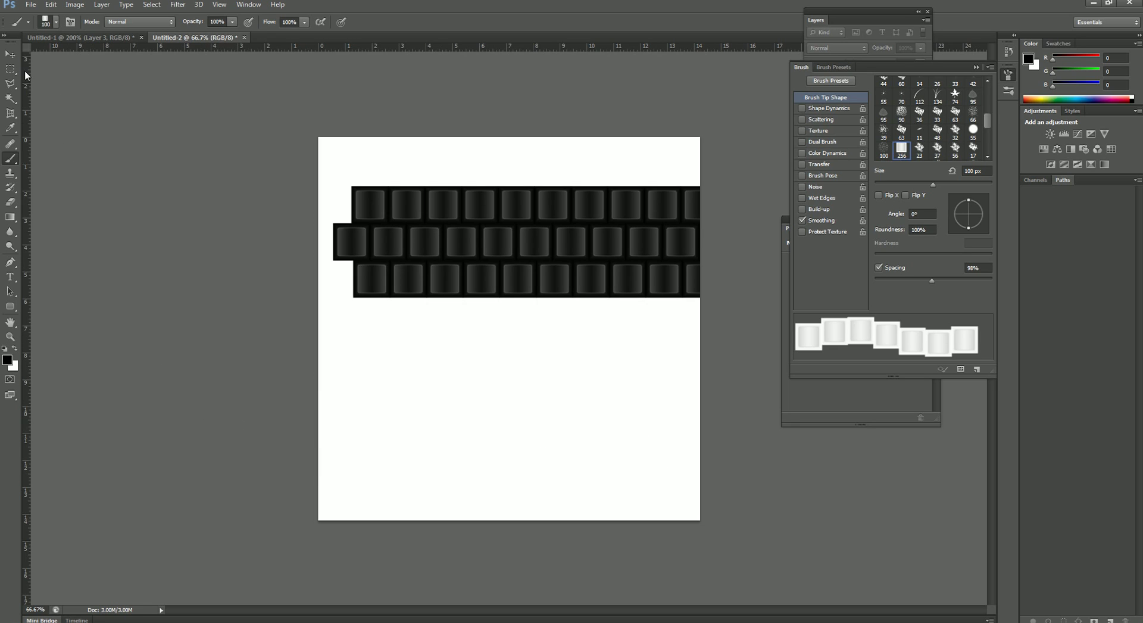
click(11, 55)
click(489, 247)
click(586, 239)
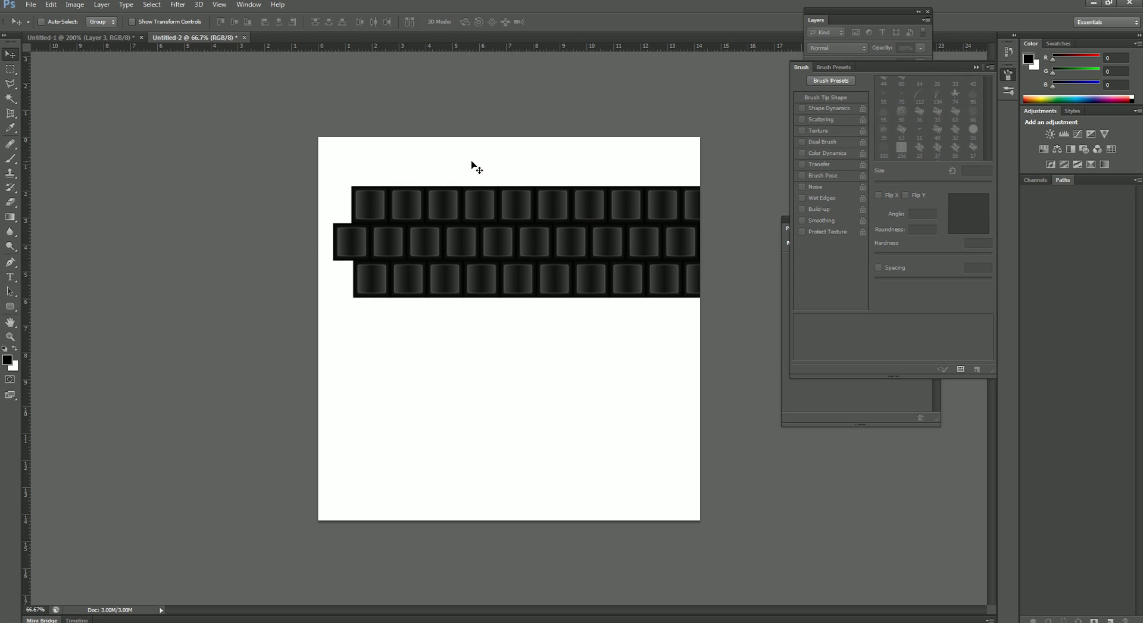